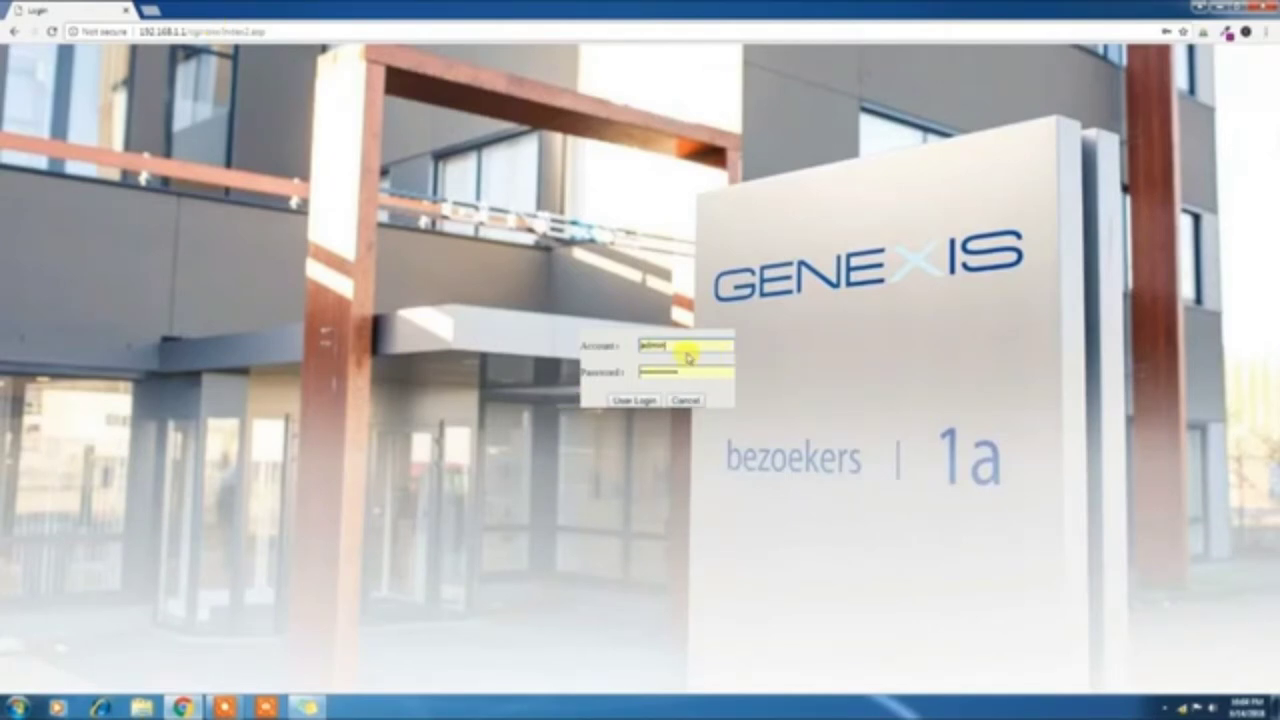
# Sign in to the Genexis router page with the account admin and the device's login password
pyautogui.moveTo(689, 345); pyautogui.dragTo(571, 351)
pyautogui.click(718, 425)
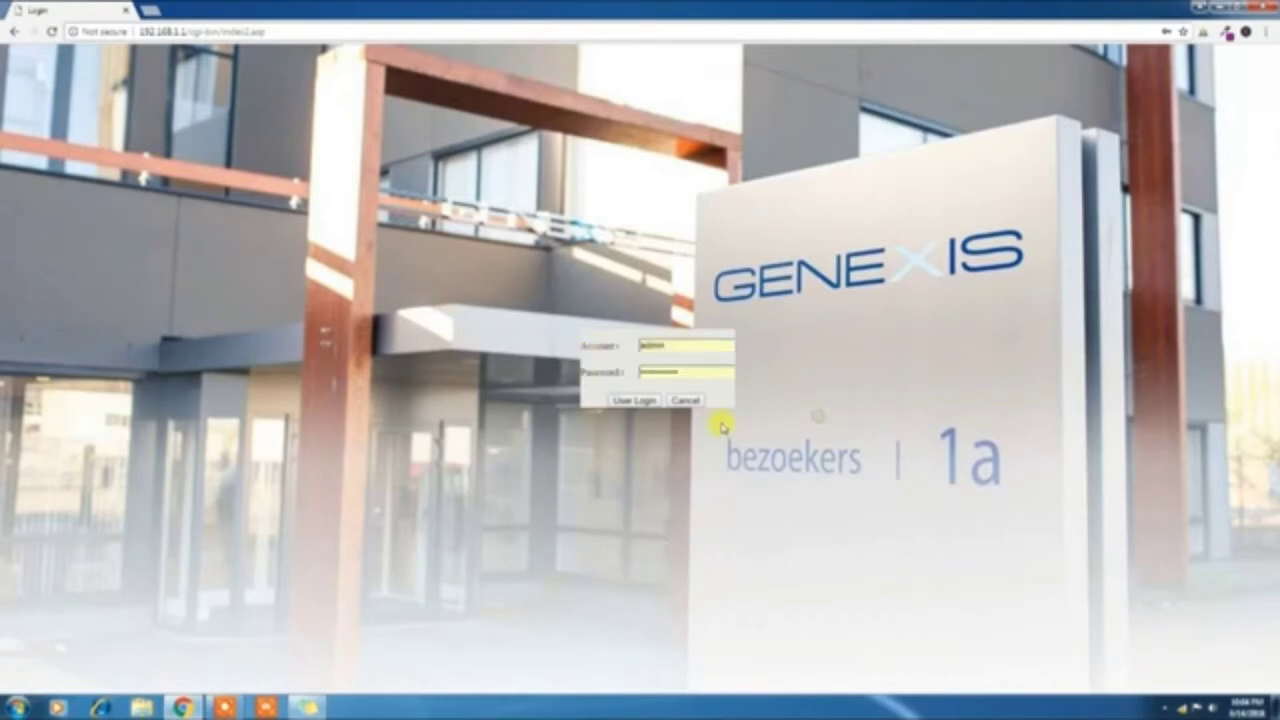
pyautogui.click(708, 374)
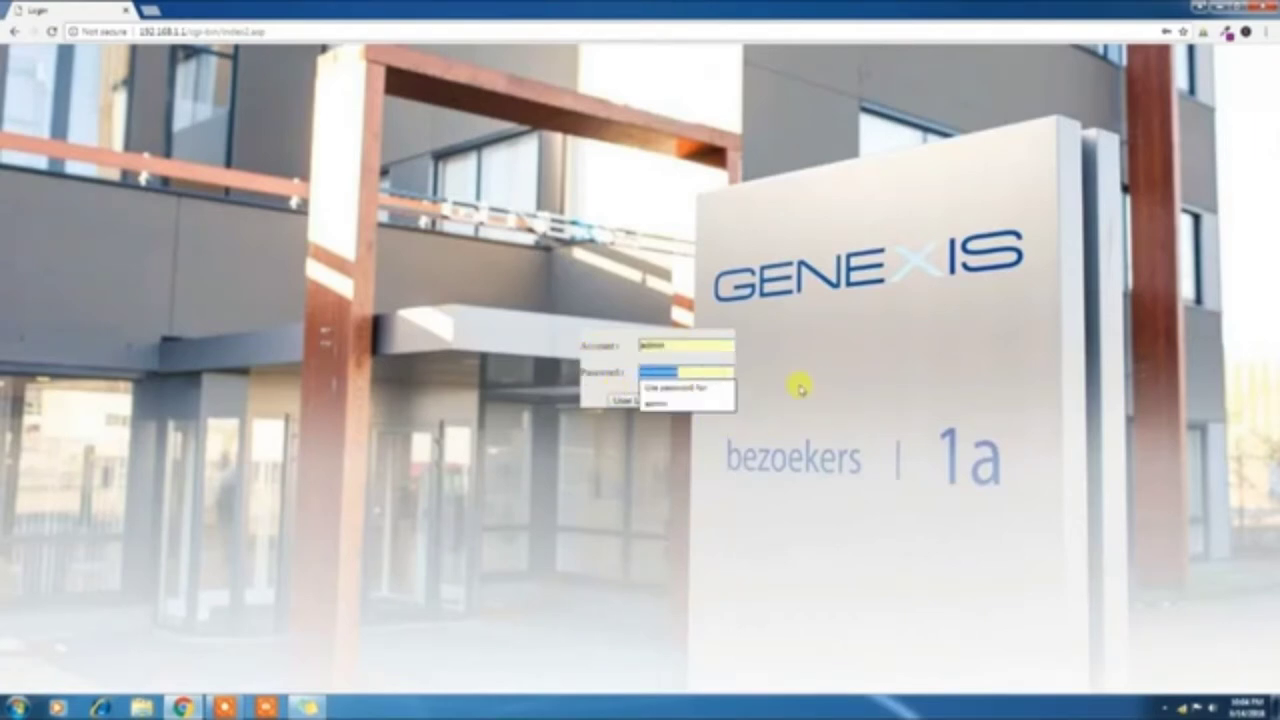
pyautogui.click(686, 371)
pyautogui.moveTo(686, 371); pyautogui.dragTo(580, 377)
pyautogui.hotkey('ctrl', 'v')
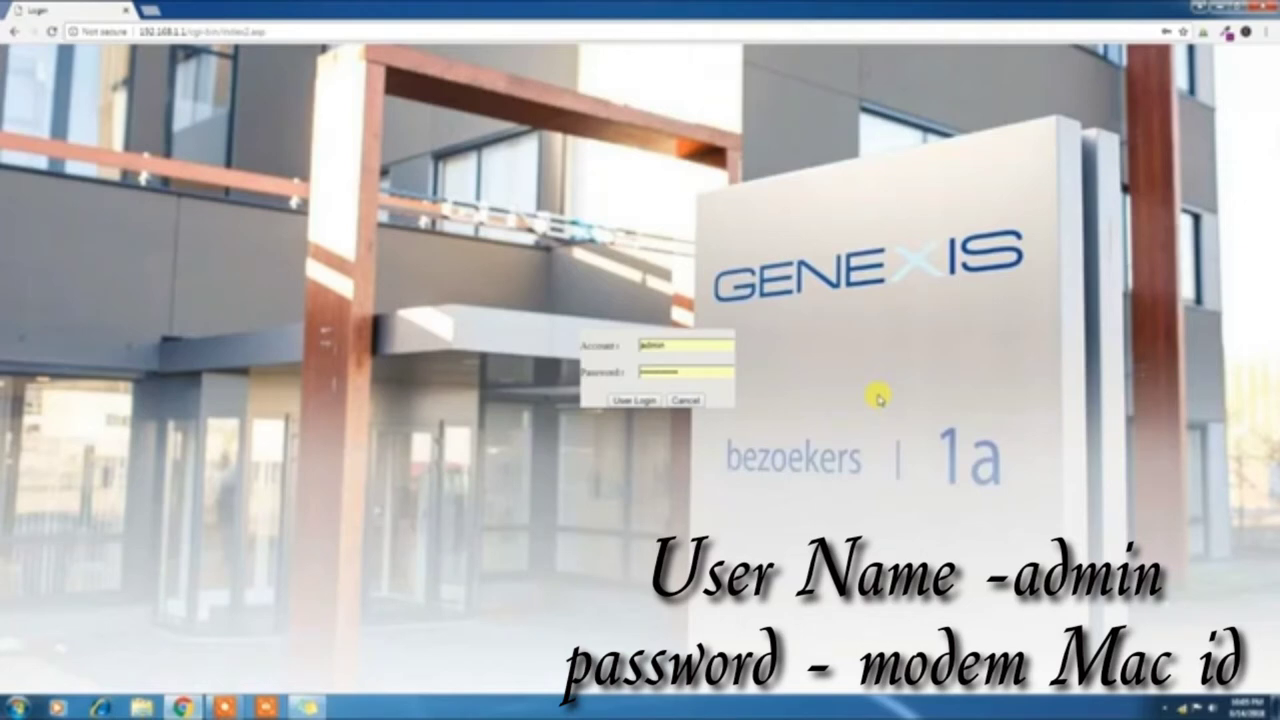
pyautogui.click(689, 371)
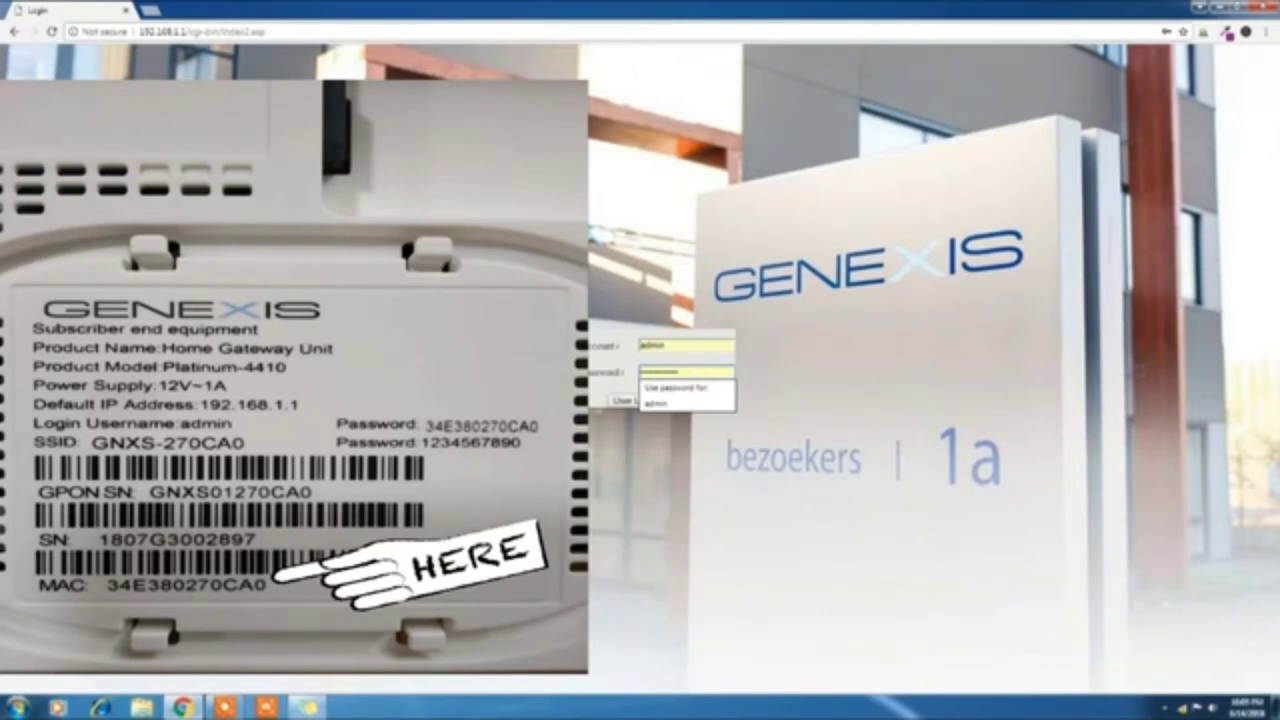
pyautogui.click(616, 391)
pyautogui.click(616, 400)
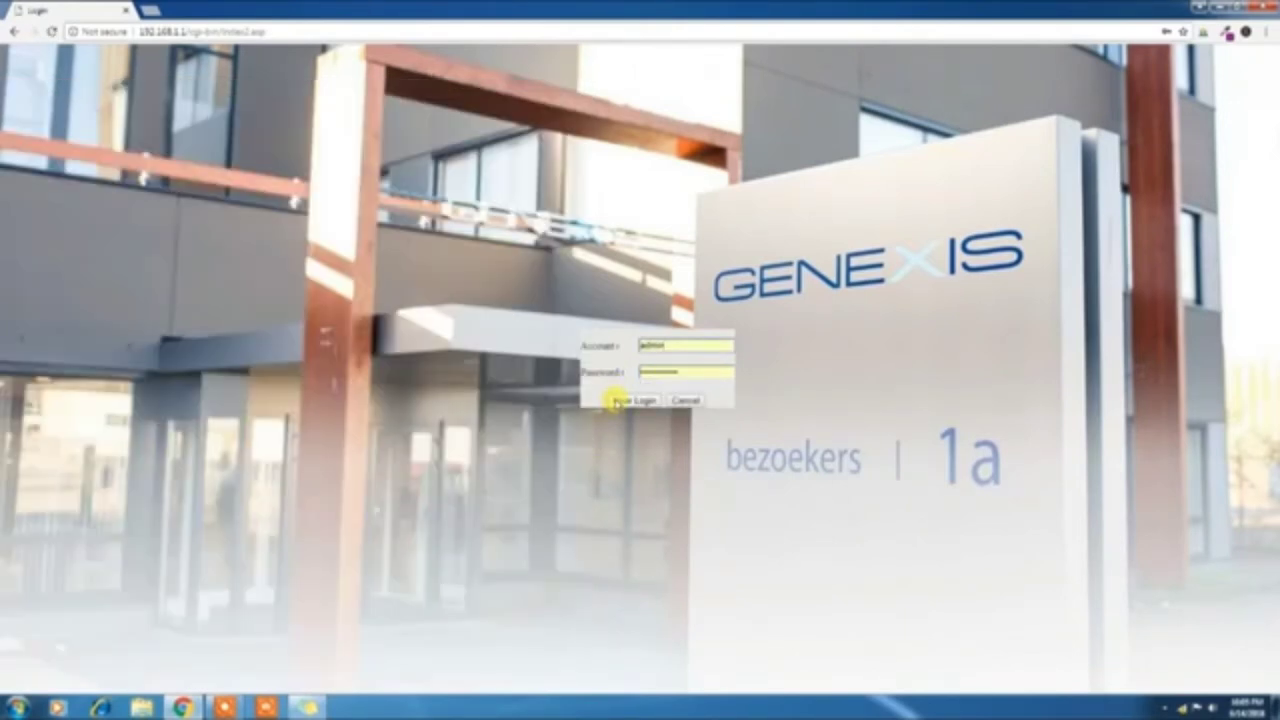
pyautogui.click(620, 402)
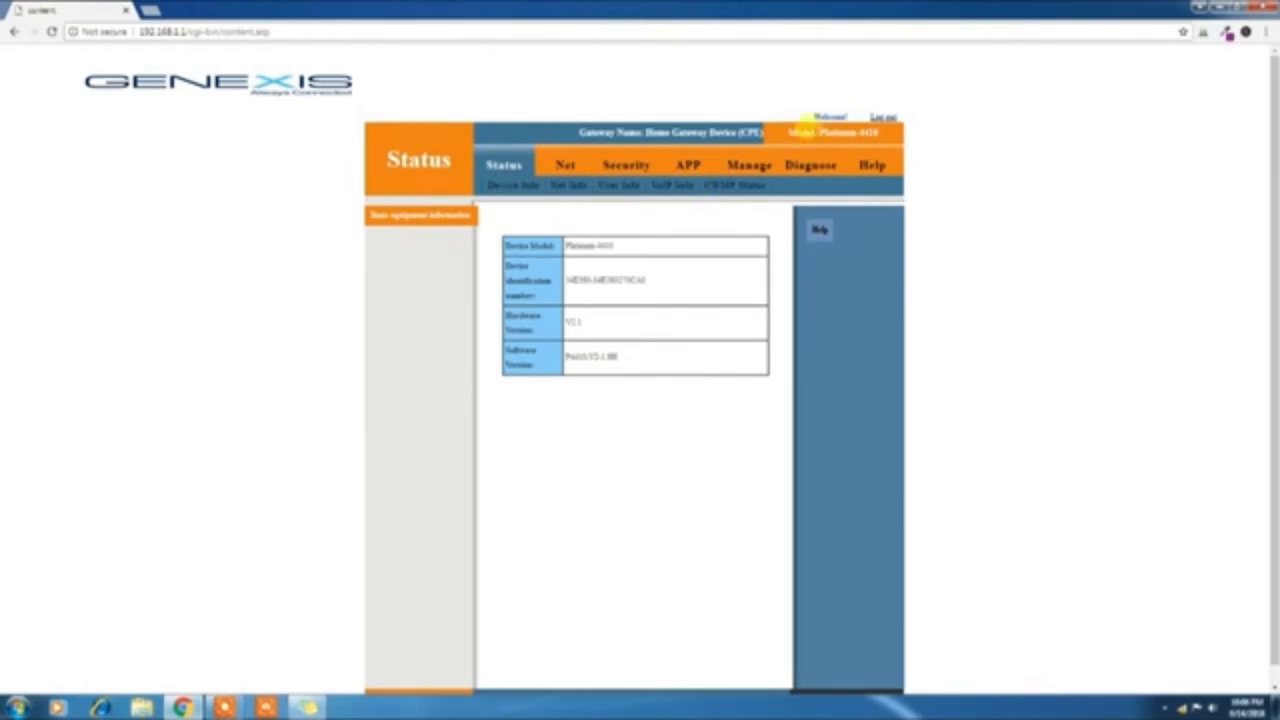
# Look over the gateway model in the page header and the network information in the Status section
pyautogui.moveTo(788, 132); pyautogui.dragTo(887, 132)
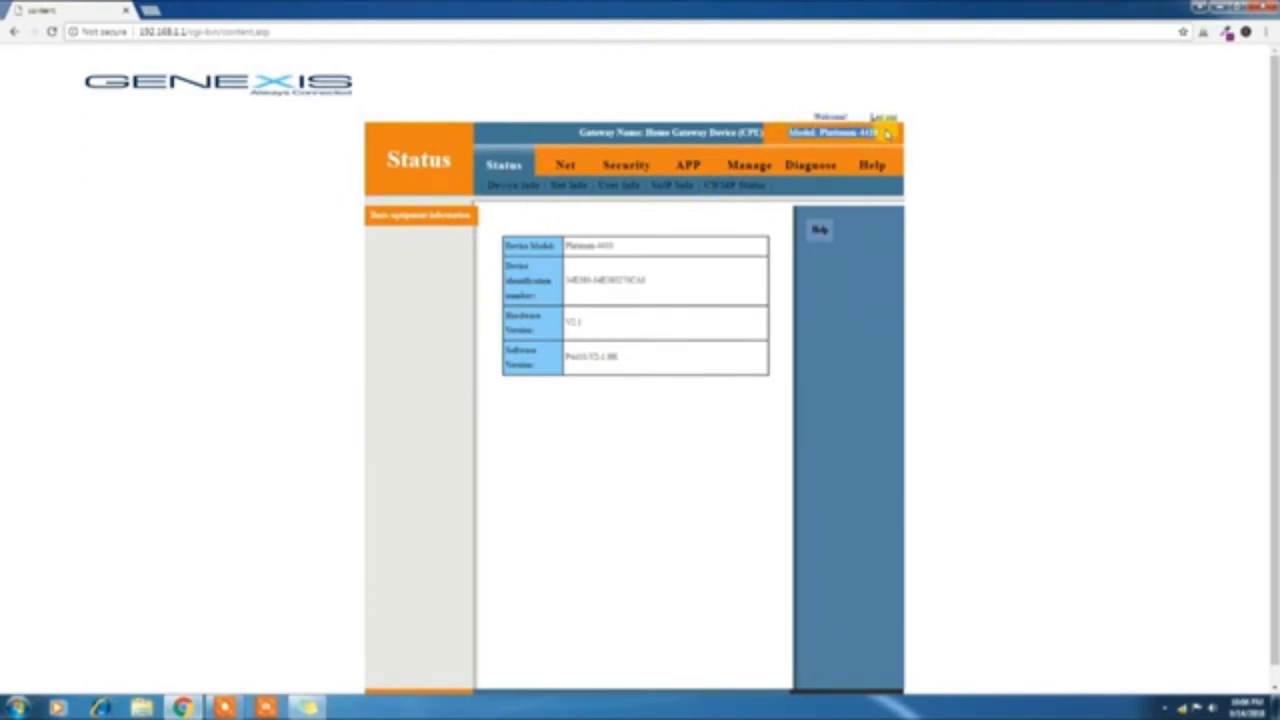
pyautogui.click(308, 264)
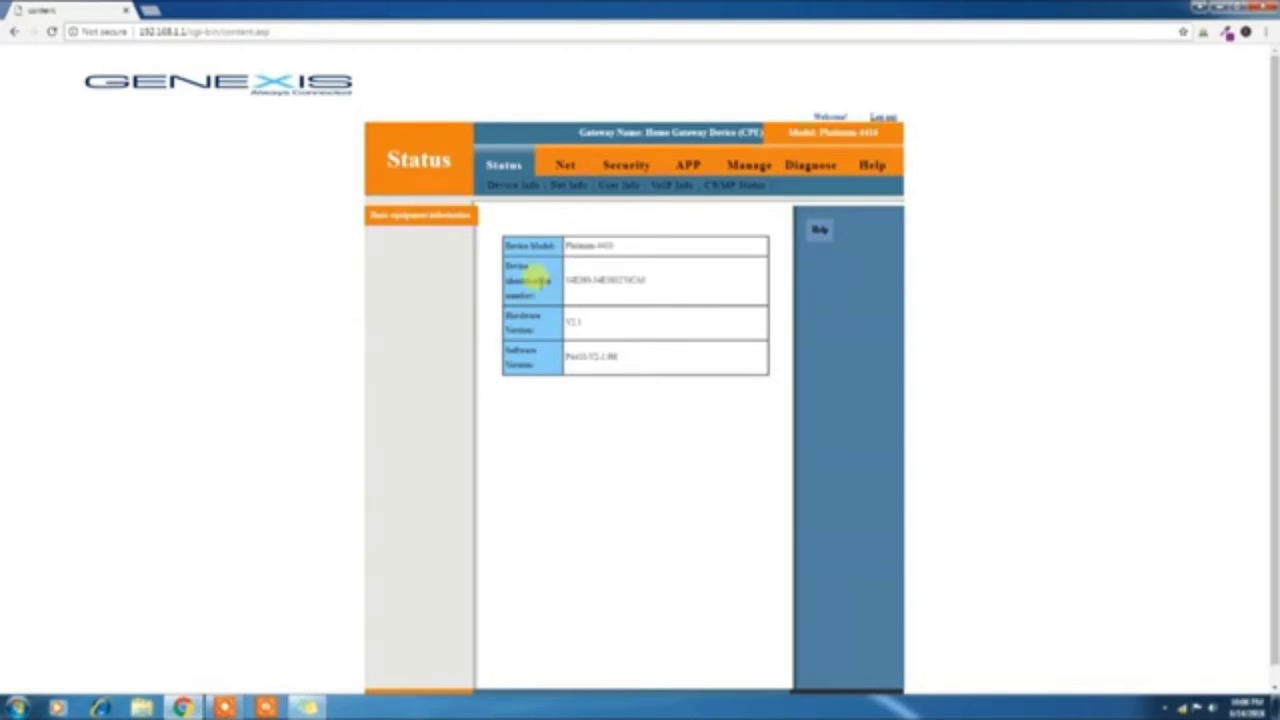
pyautogui.click(556, 186)
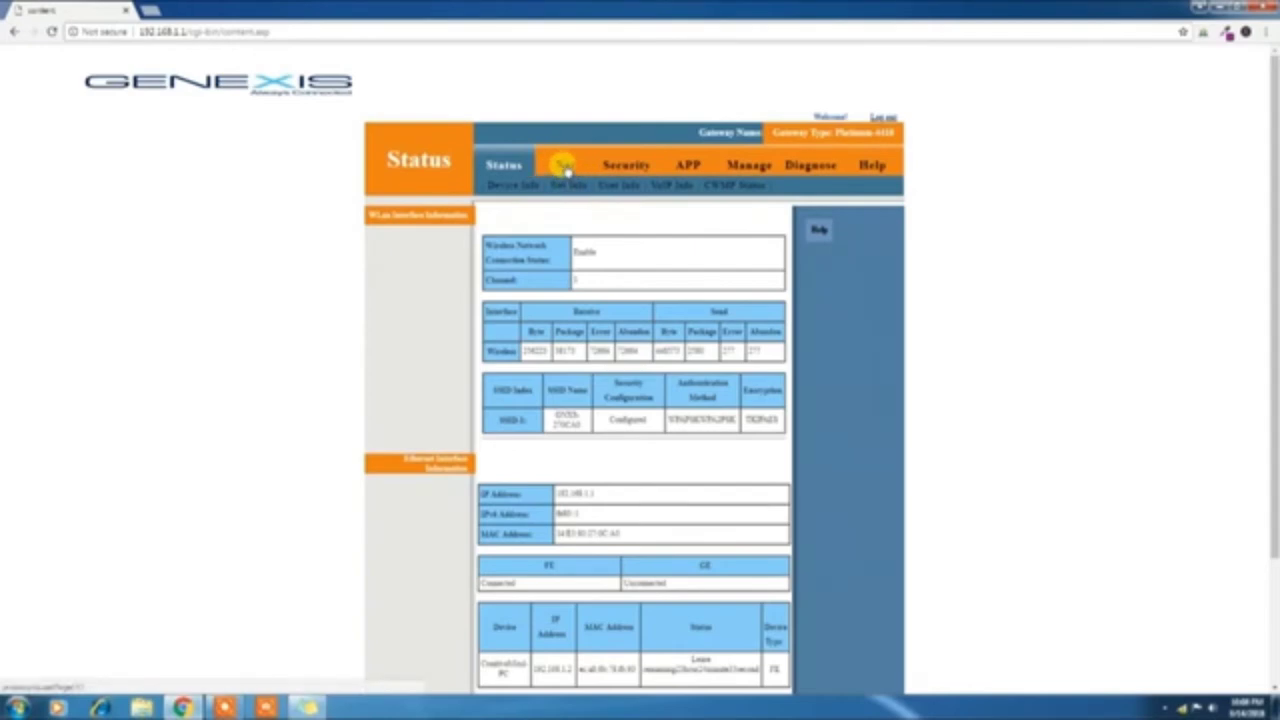
# Open the WAN connection settings in the Net section and set the bearer service to VOICE_INTERNET
pyautogui.click(563, 165)
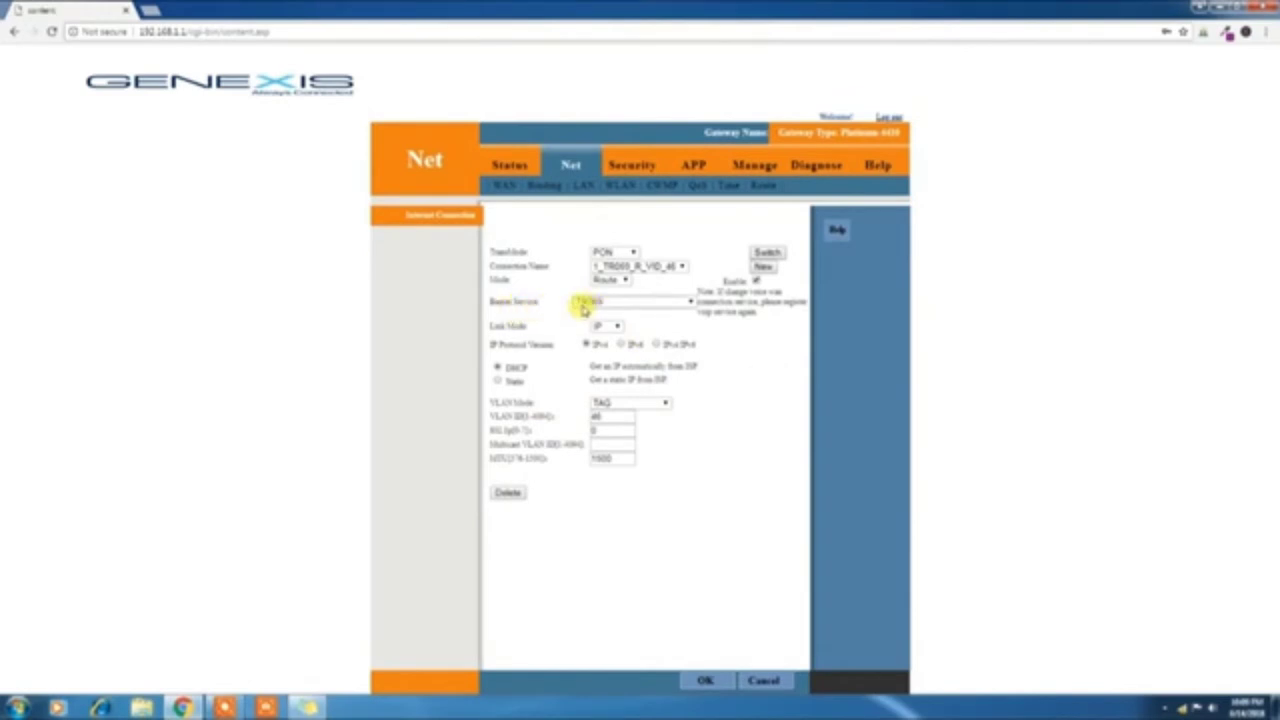
pyautogui.click(658, 304)
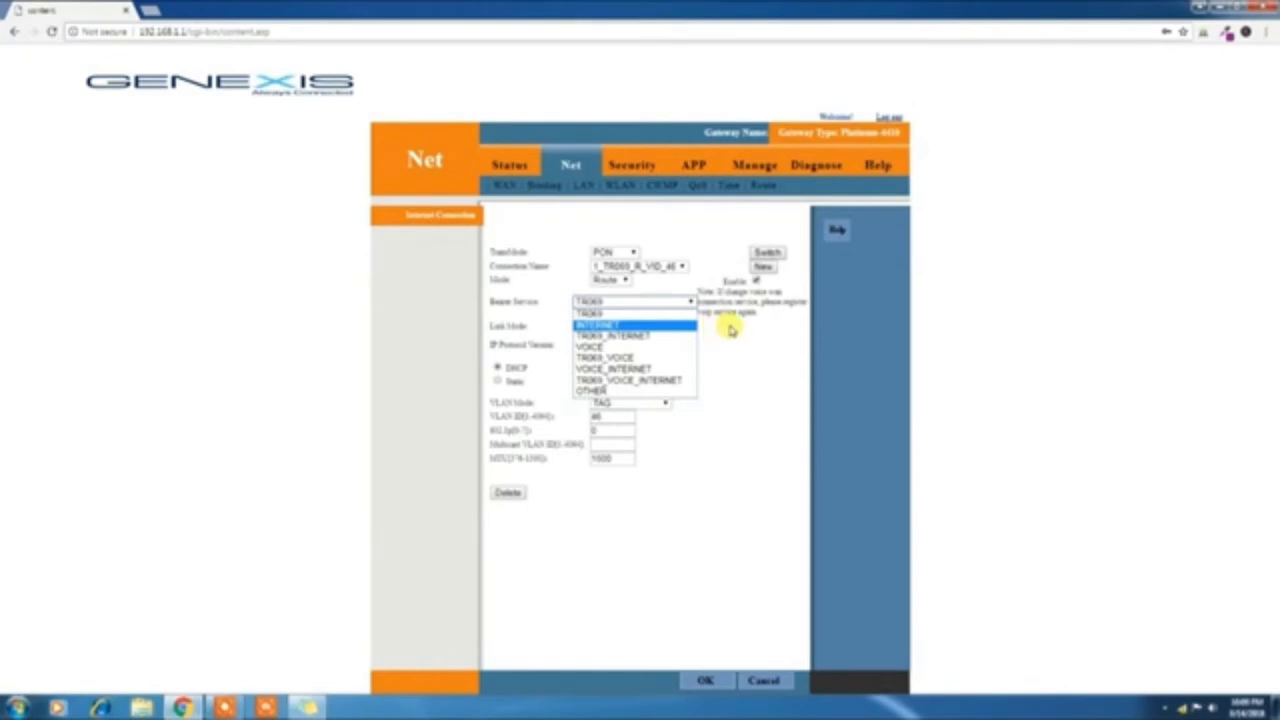
pyautogui.click(661, 371)
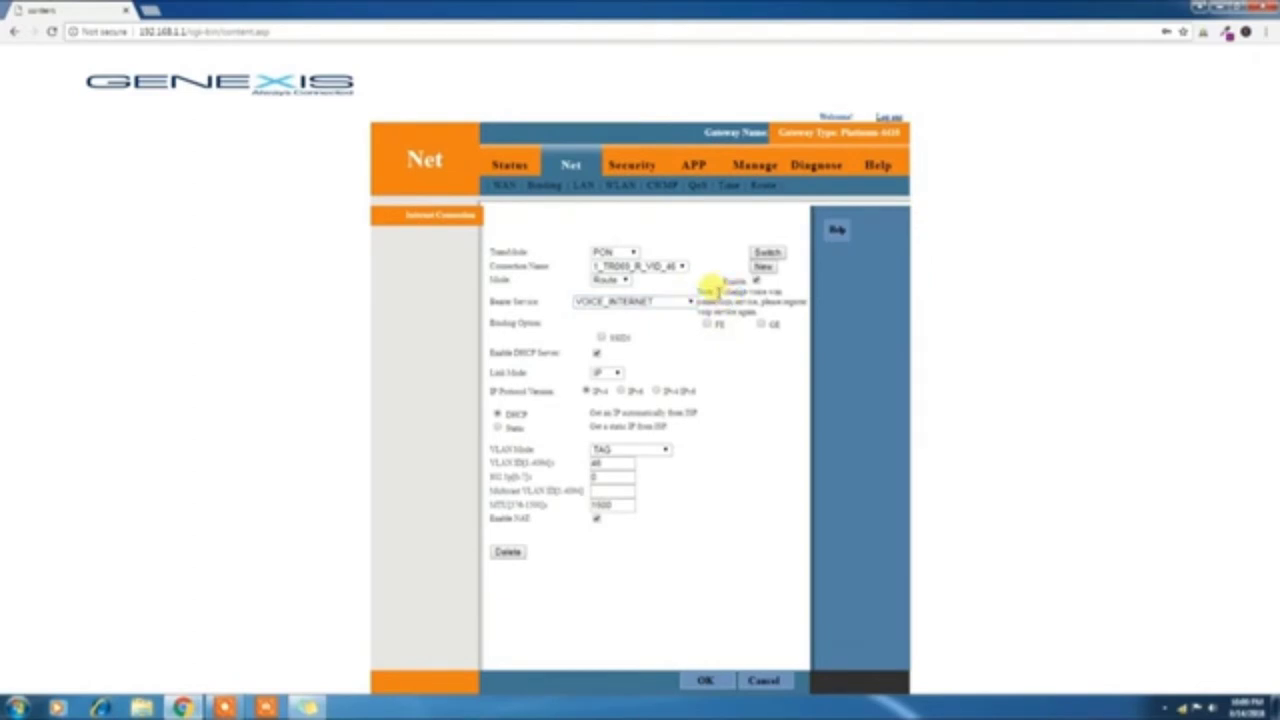
# Read the note beside the bearer service about changing the voice WAN connection service
pyautogui.moveTo(716, 291); pyautogui.dragTo(757, 291)
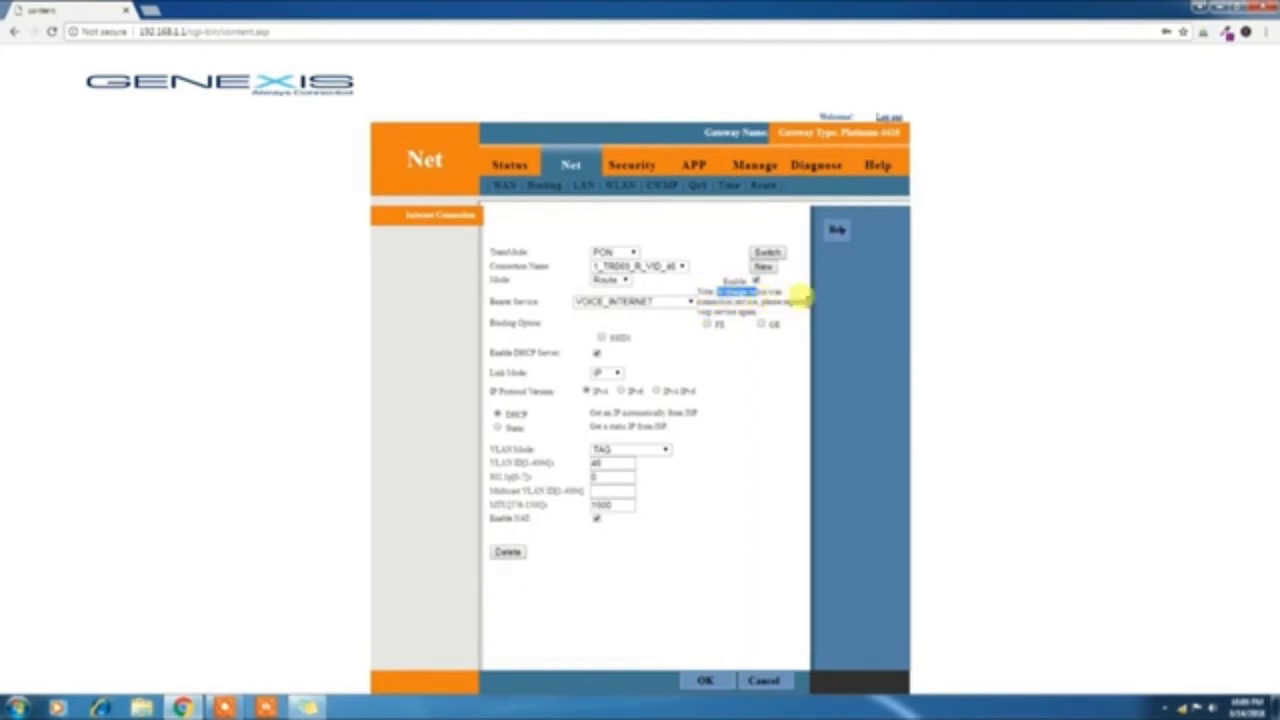
pyautogui.click(790, 296)
pyautogui.moveTo(690, 302); pyautogui.dragTo(812, 316)
pyautogui.click(812, 316)
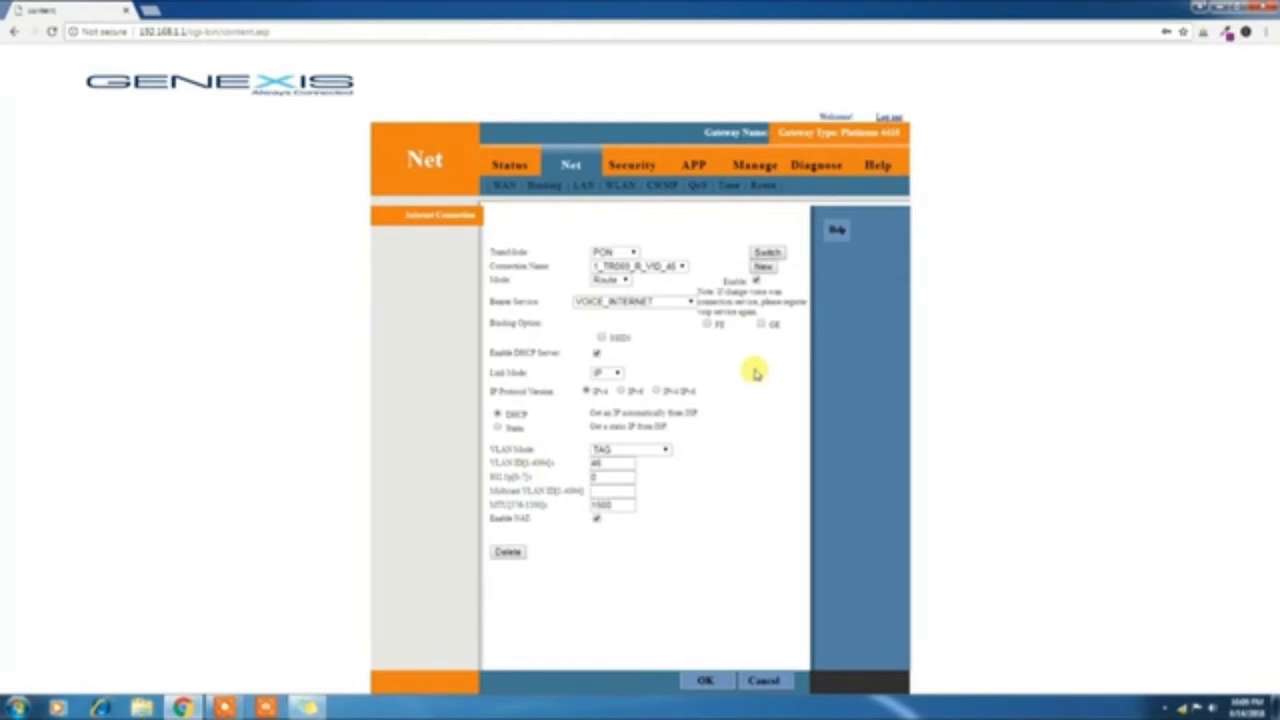
pyautogui.click(840, 371)
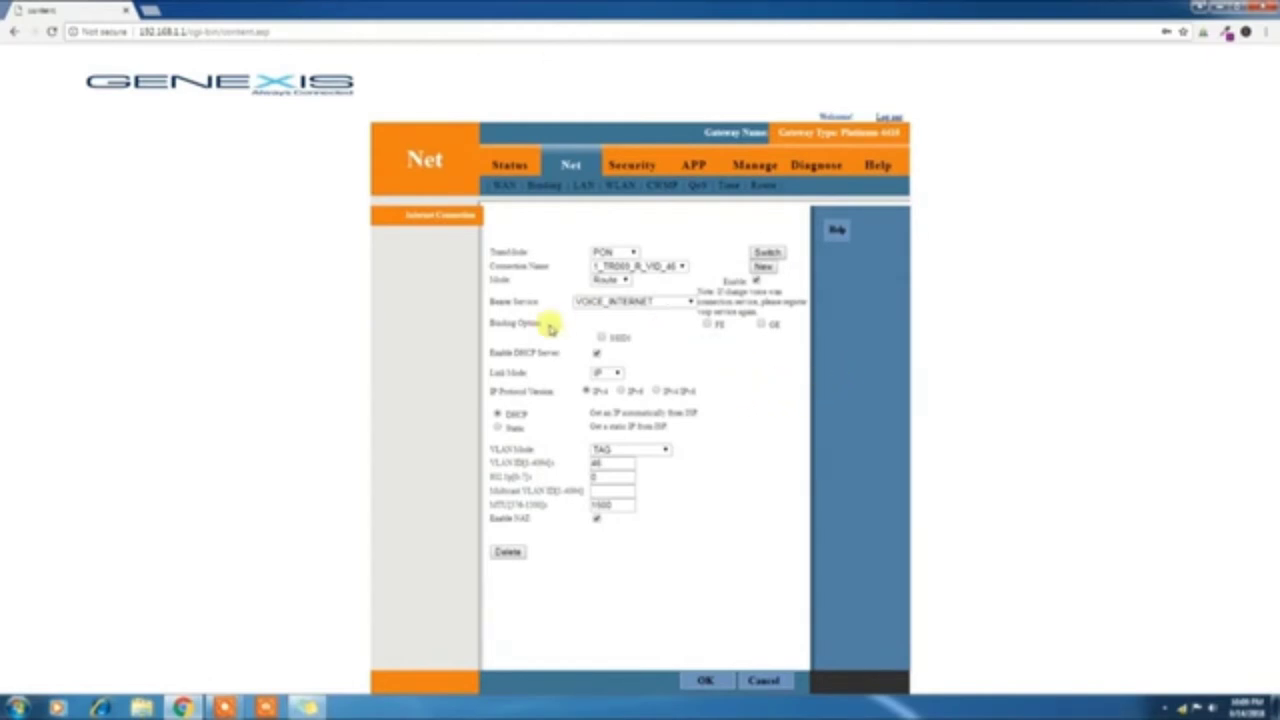
# Set the WAN connection's bearer service to INTERNET and its link mode to PPP
pyautogui.click(622, 305)
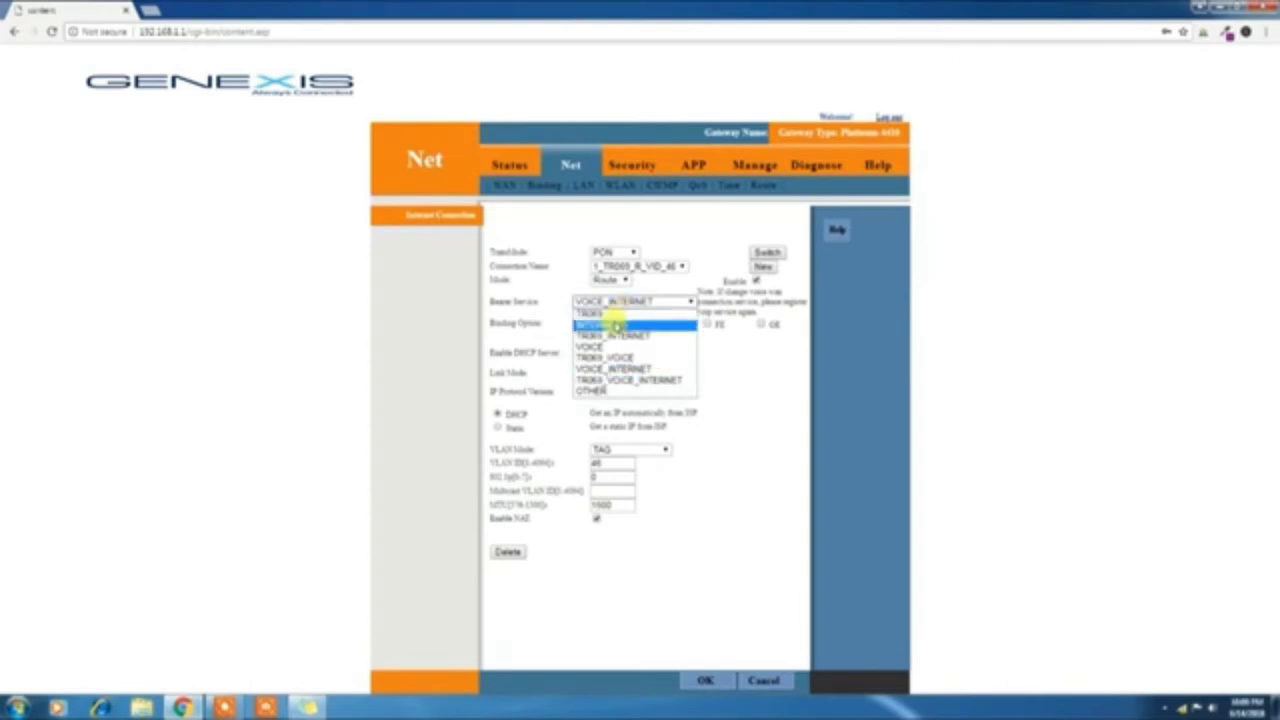
pyautogui.click(617, 326)
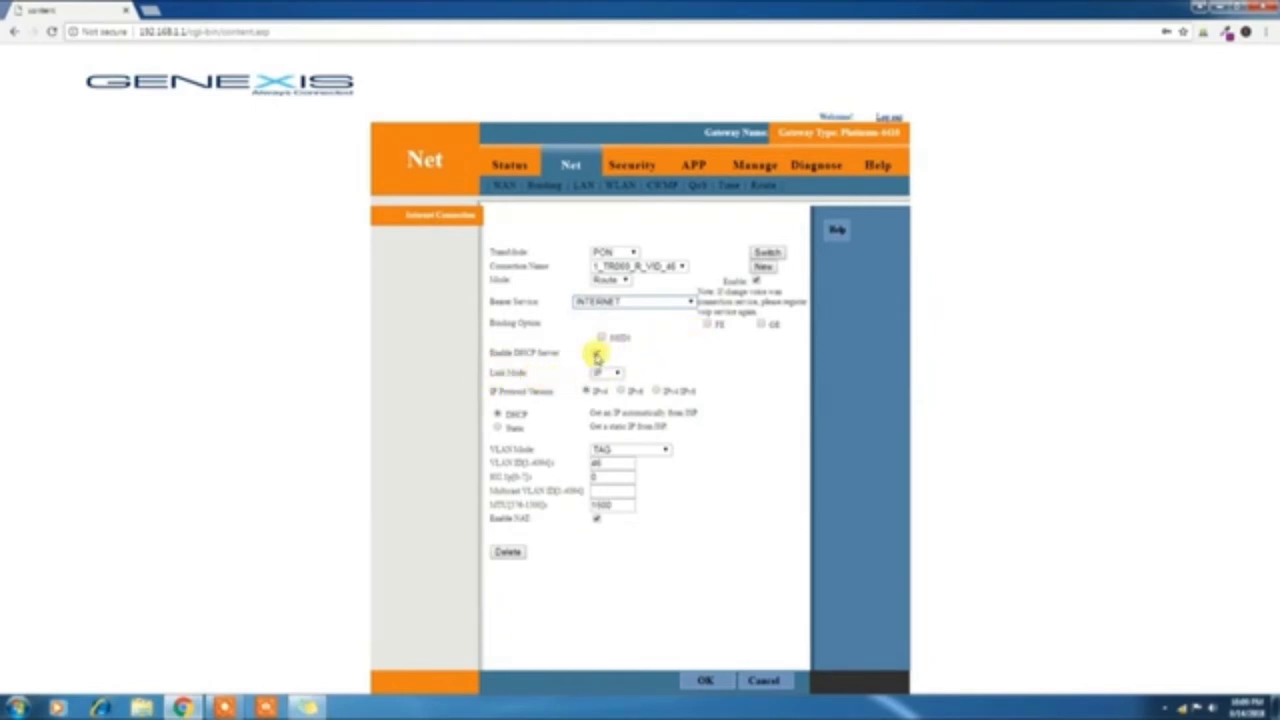
pyautogui.click(614, 372)
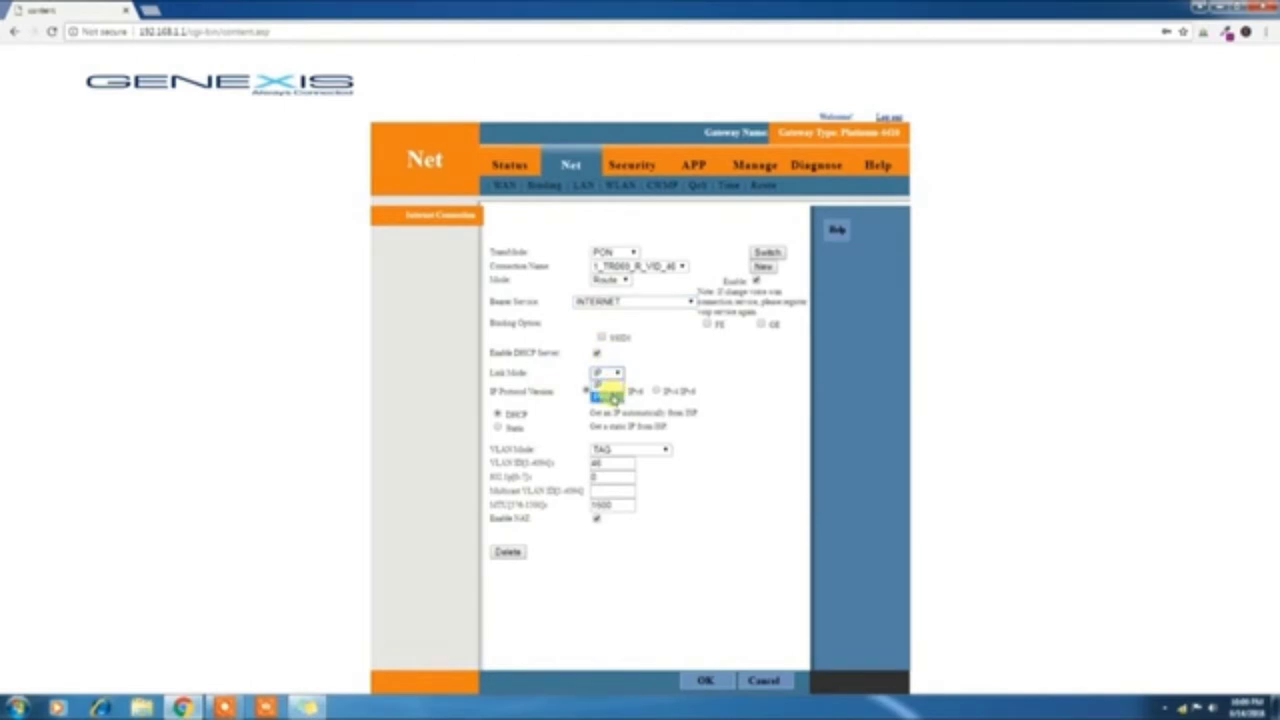
pyautogui.click(610, 397)
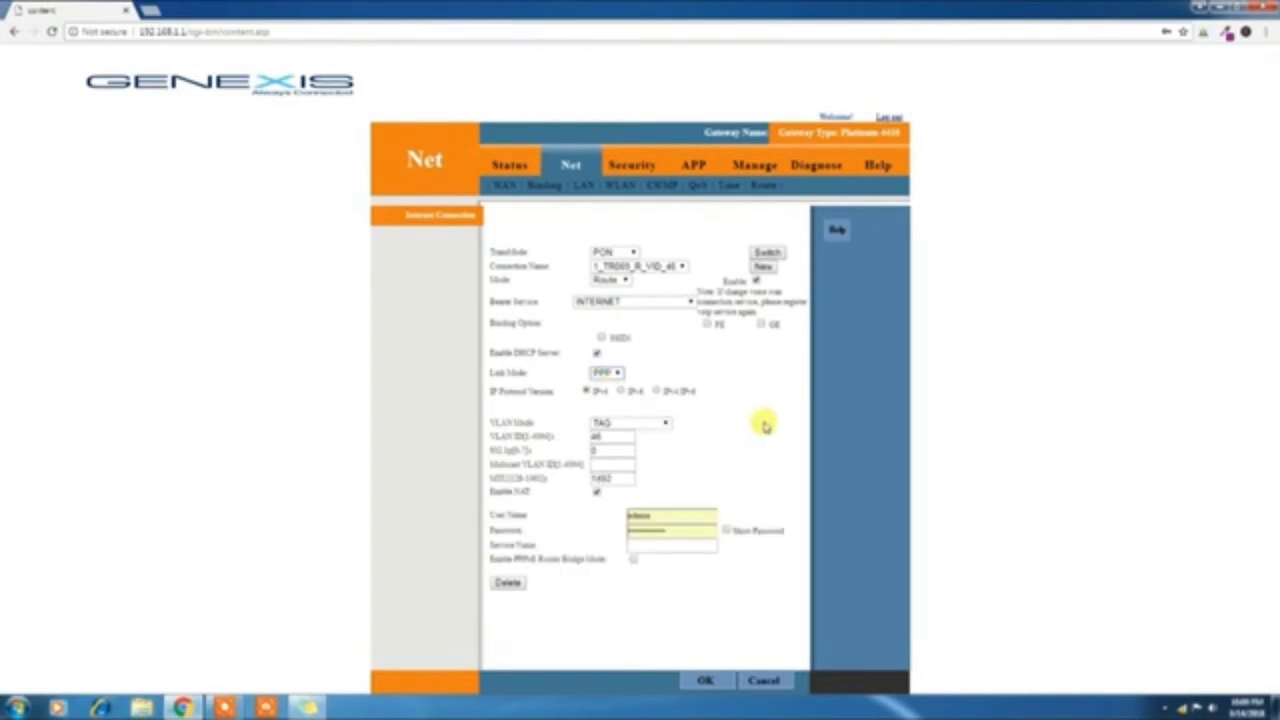
# Fill in the PPP user name and password from the saved login and go to the service name
pyautogui.doubleClick(668, 520)
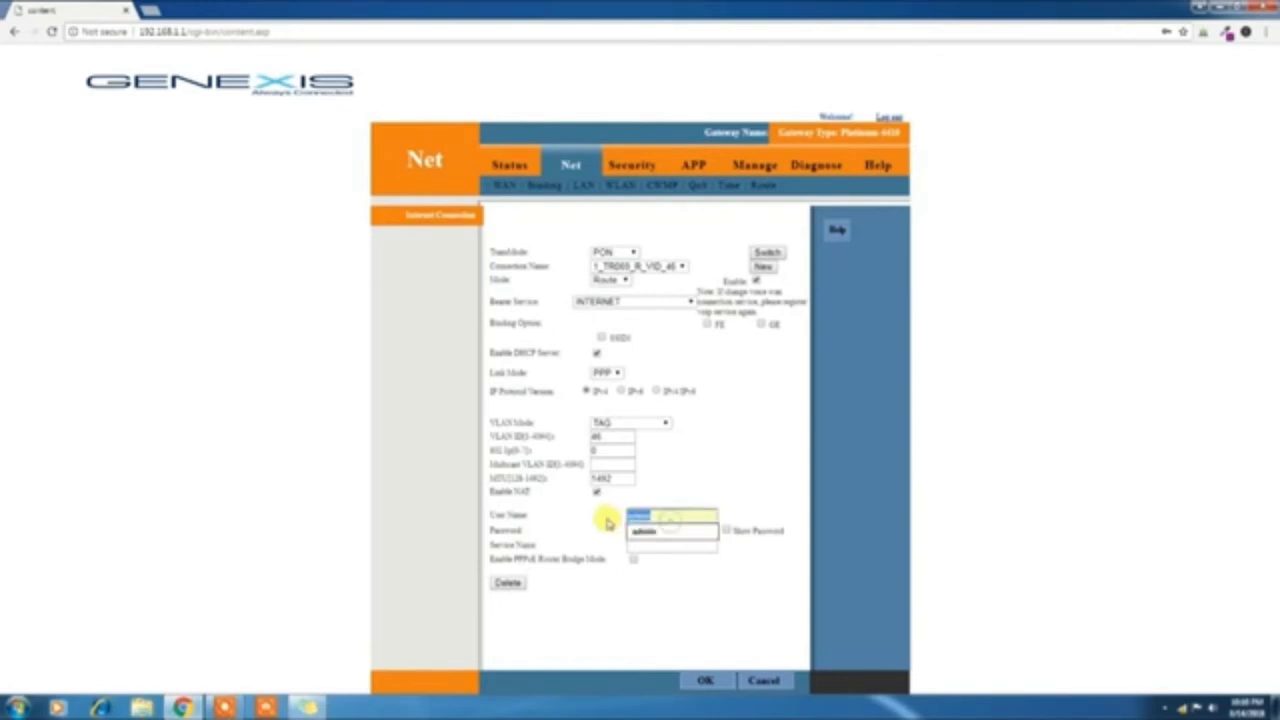
pyautogui.press('Tab')
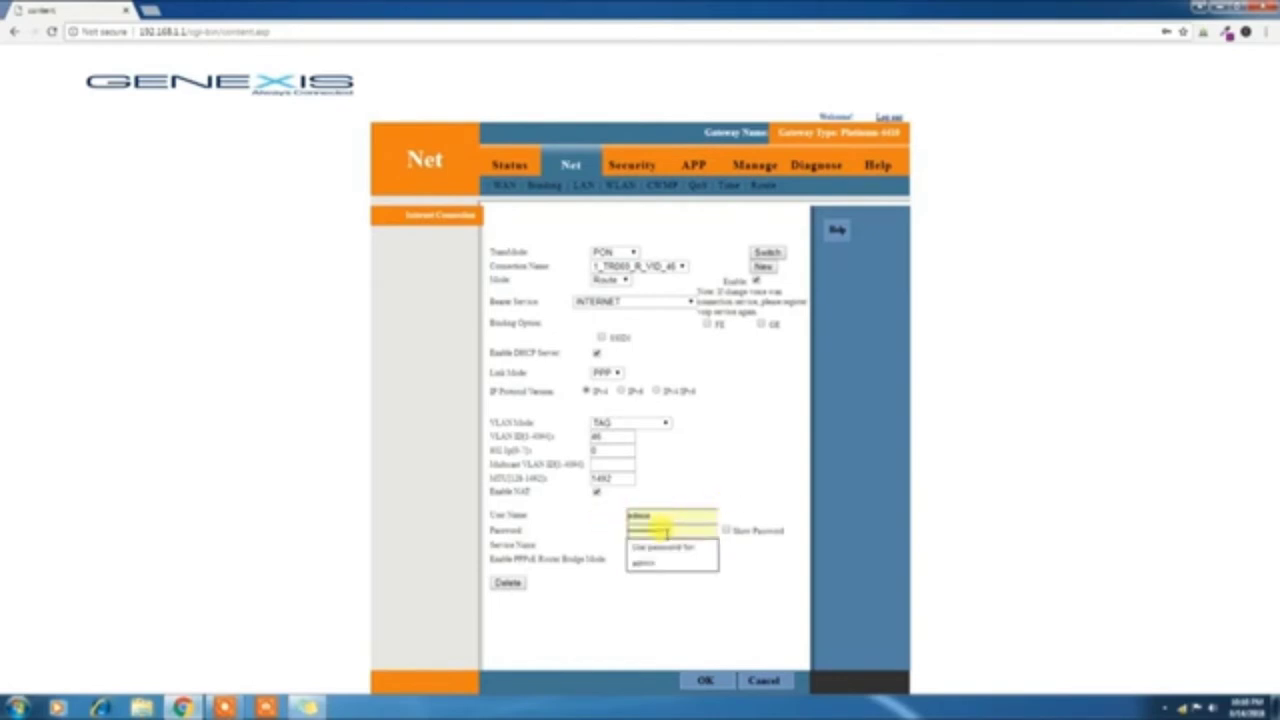
pyautogui.click(645, 563)
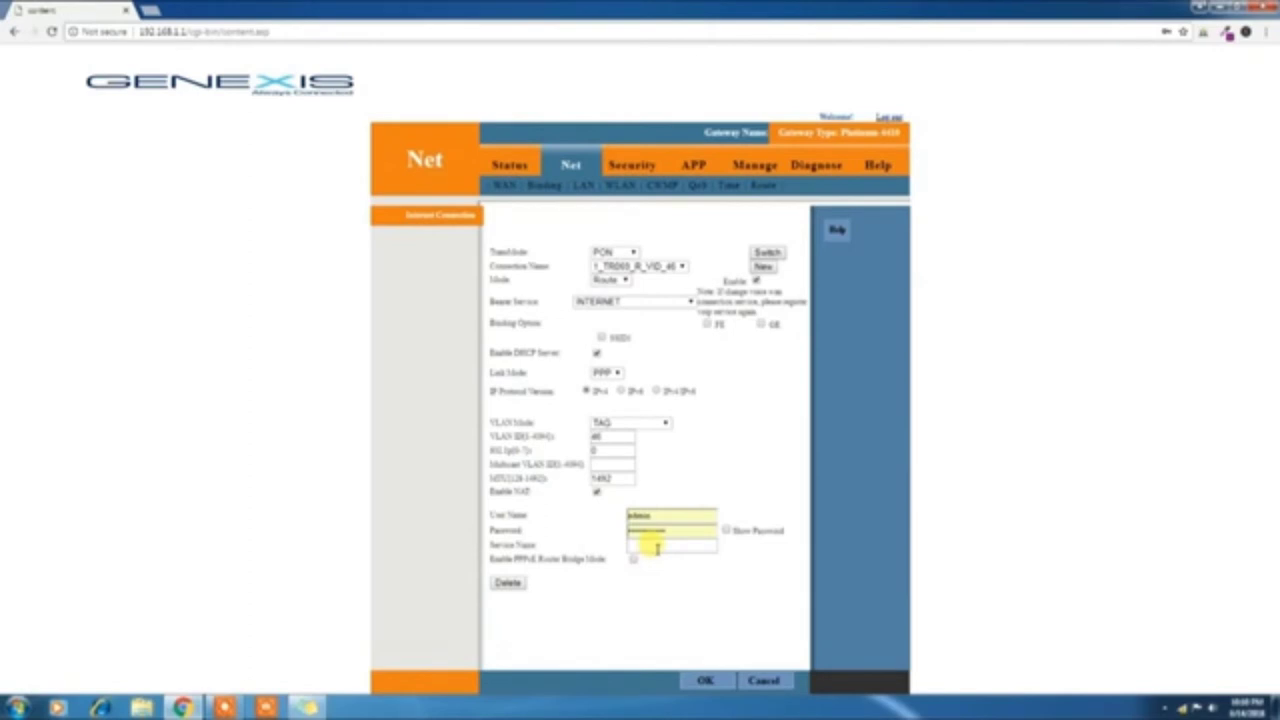
pyautogui.click(657, 546)
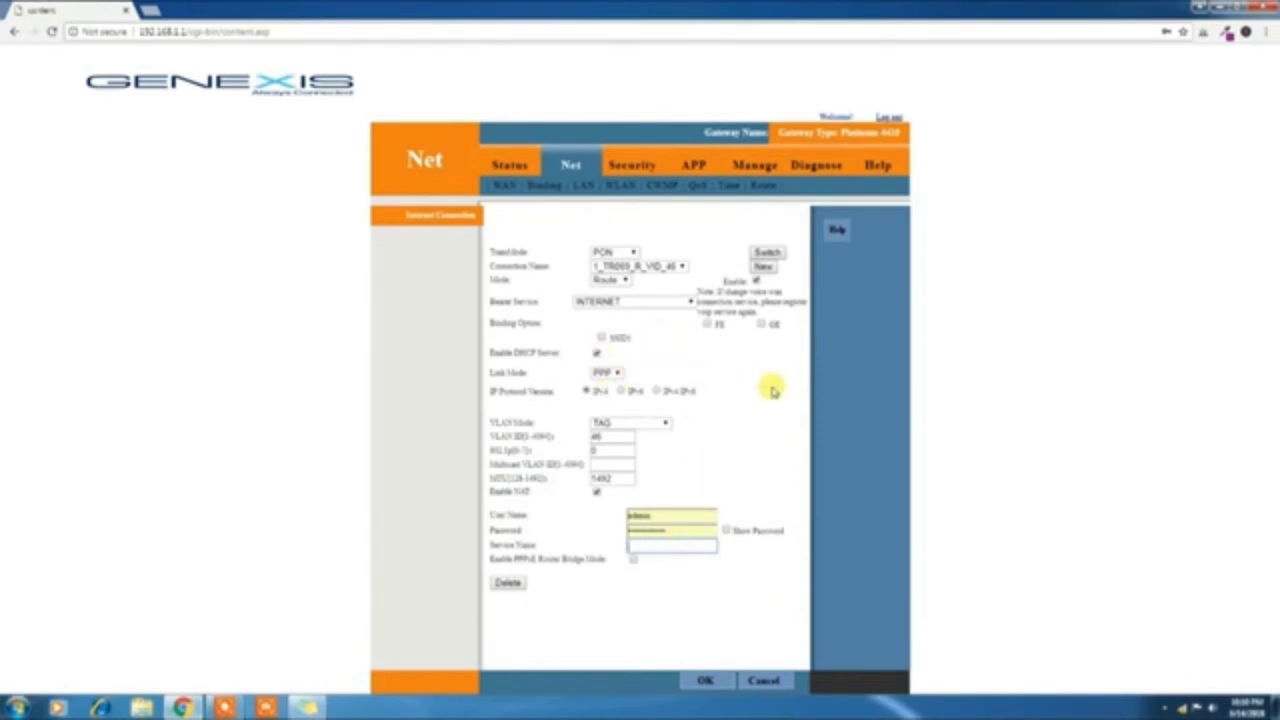
# Set the WAN connection's link mode to IP with static addressing
pyautogui.click(612, 373)
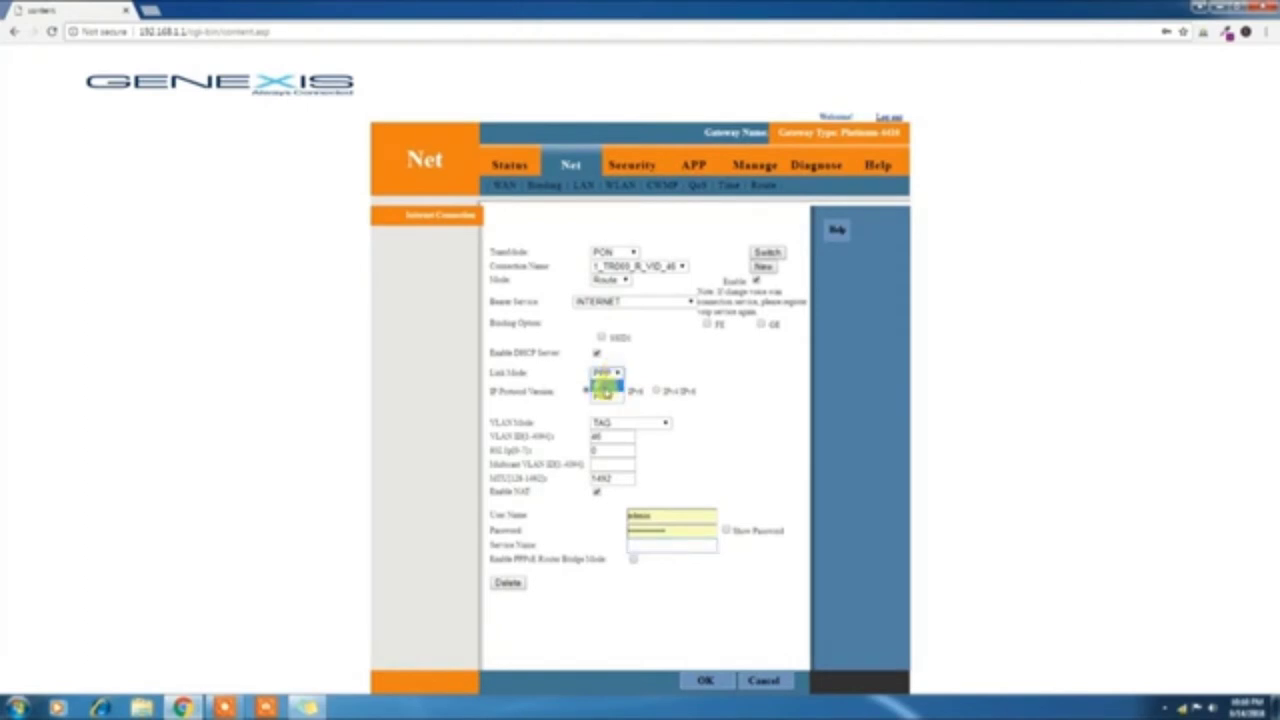
pyautogui.click(603, 393)
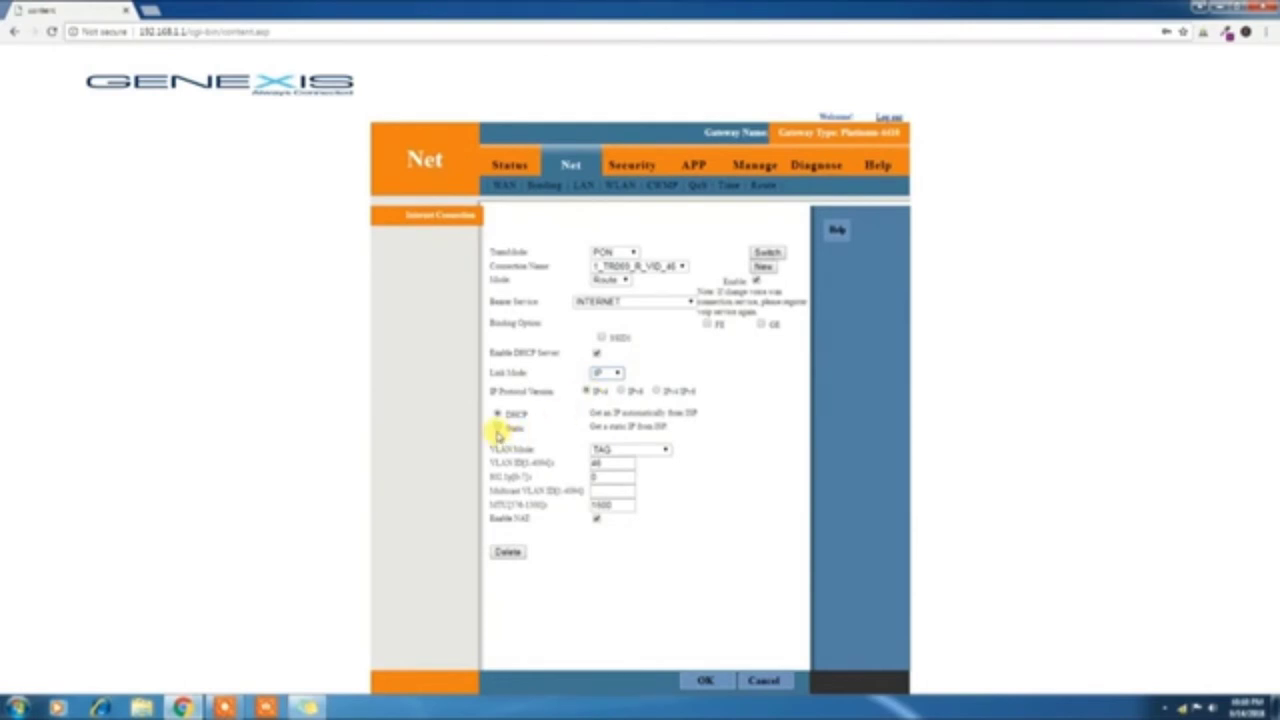
pyautogui.click(498, 428)
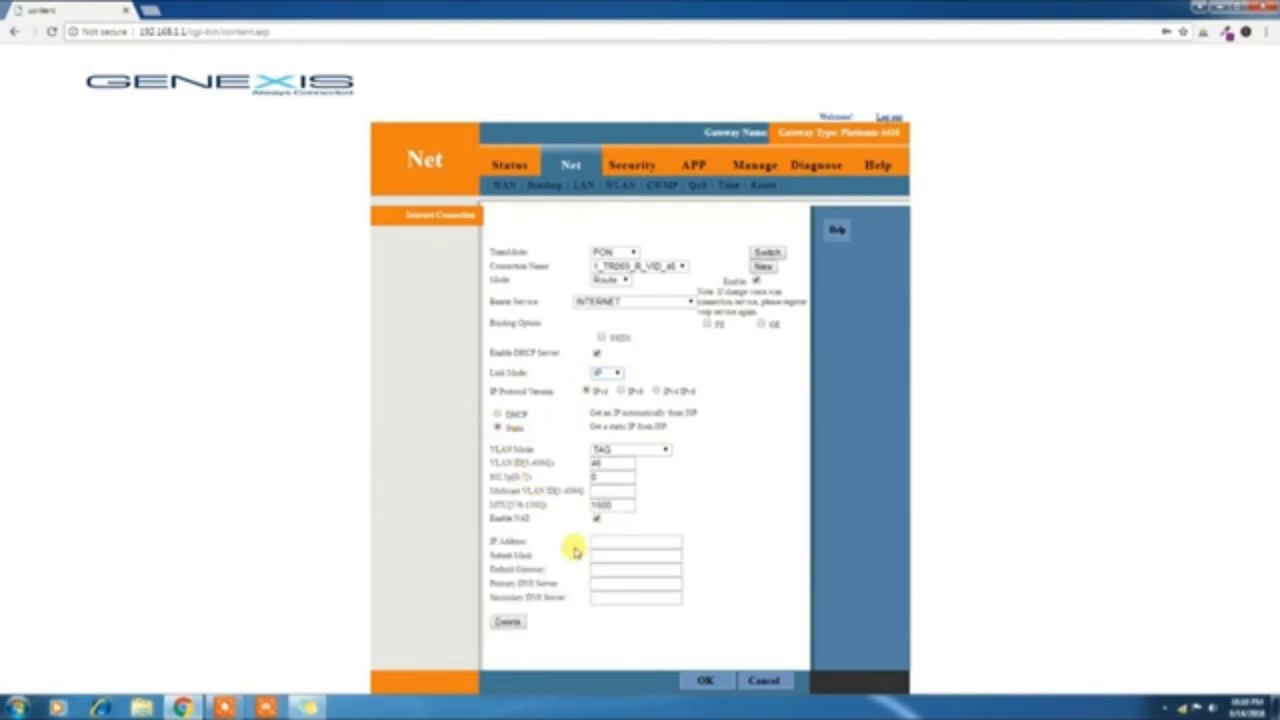
# Examine the static IP address, subnet mask, default gateway and DNS server fields
pyautogui.click(594, 540)
pyautogui.click(548, 560)
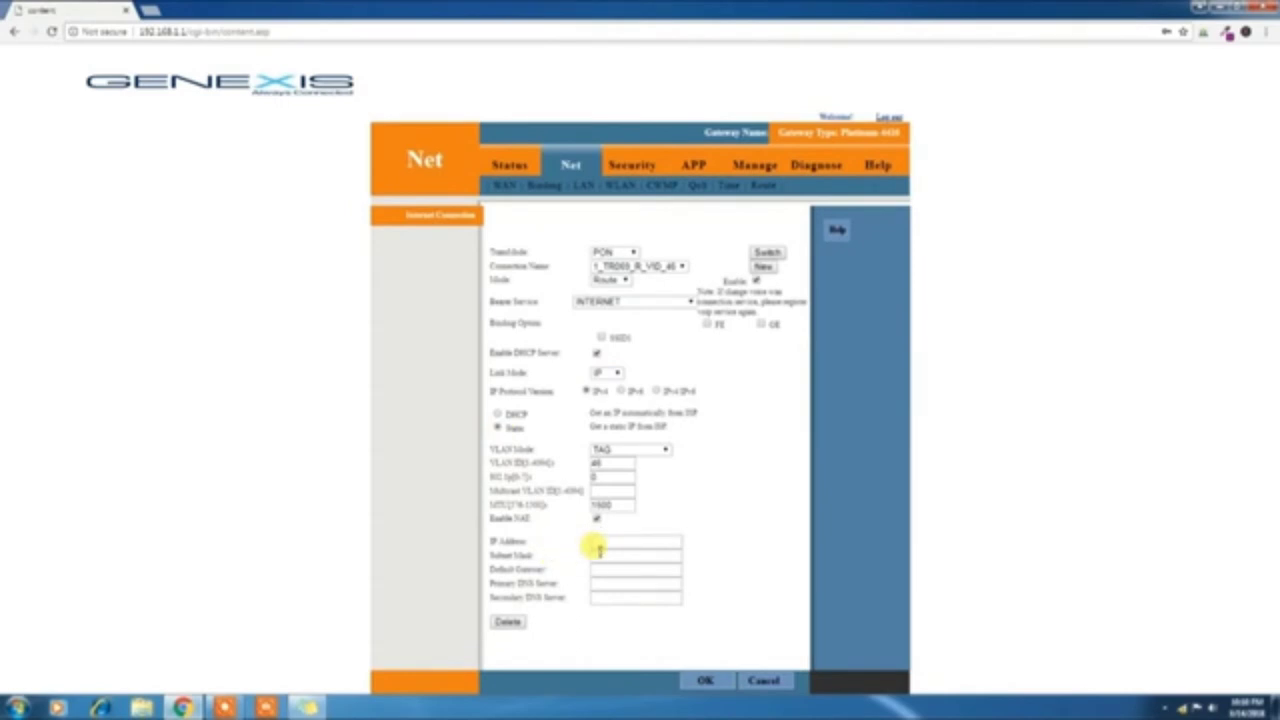
pyautogui.click(597, 554)
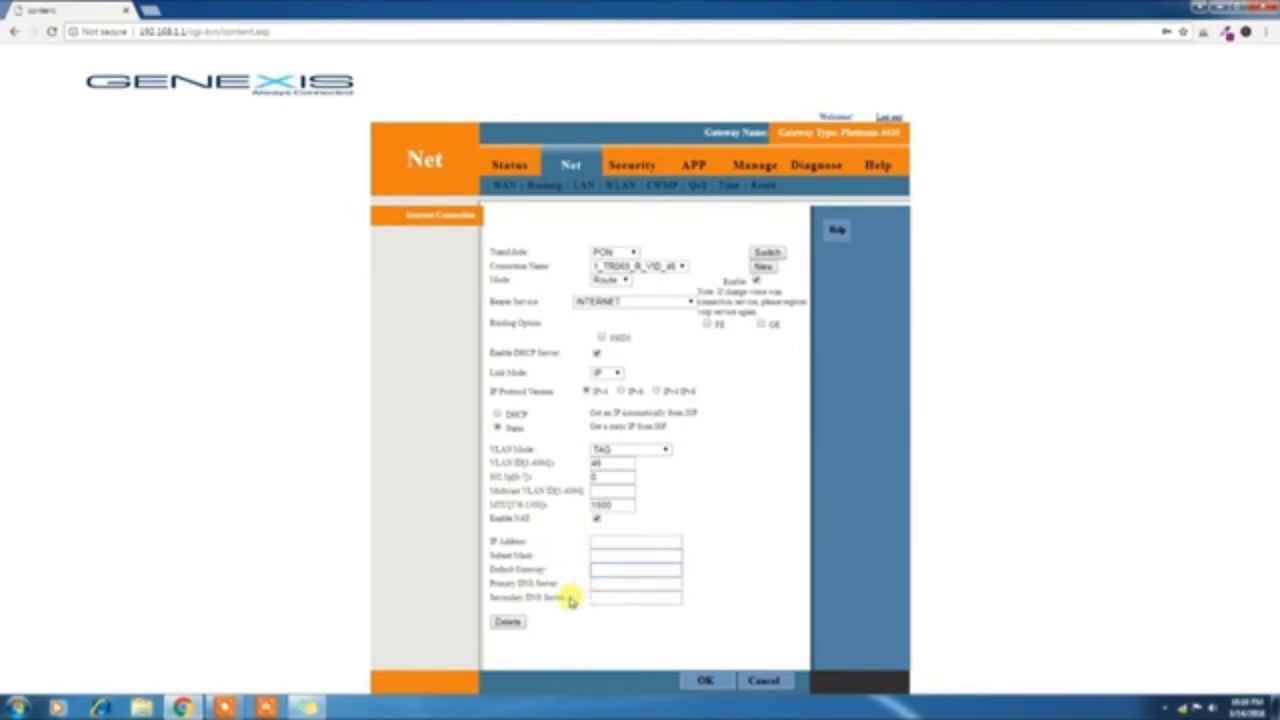
pyautogui.click(594, 598)
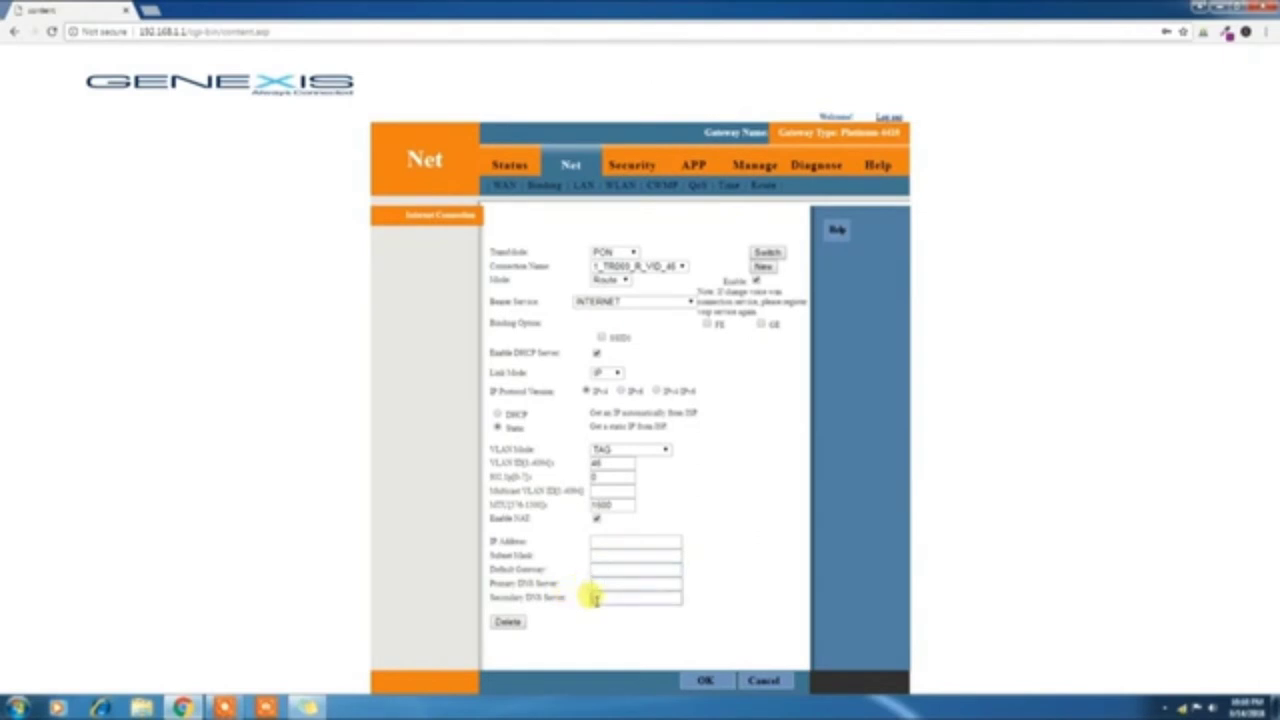
pyautogui.click(734, 568)
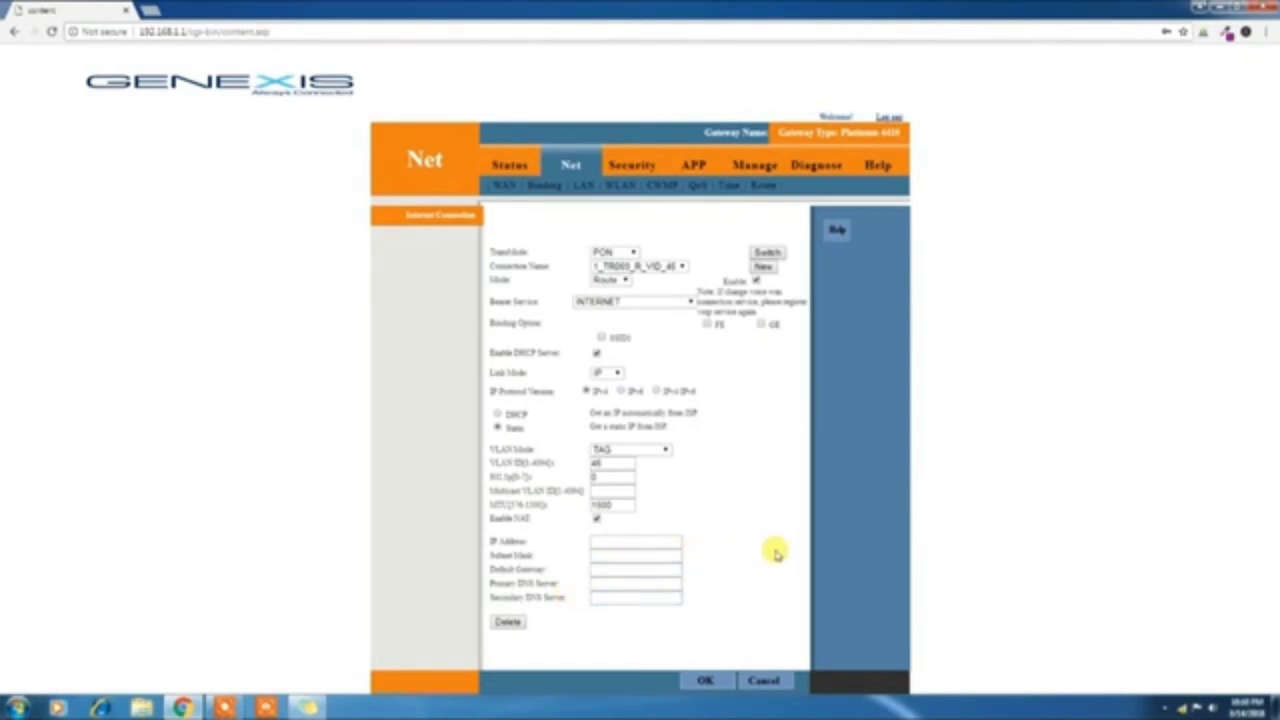
pyautogui.click(595, 585)
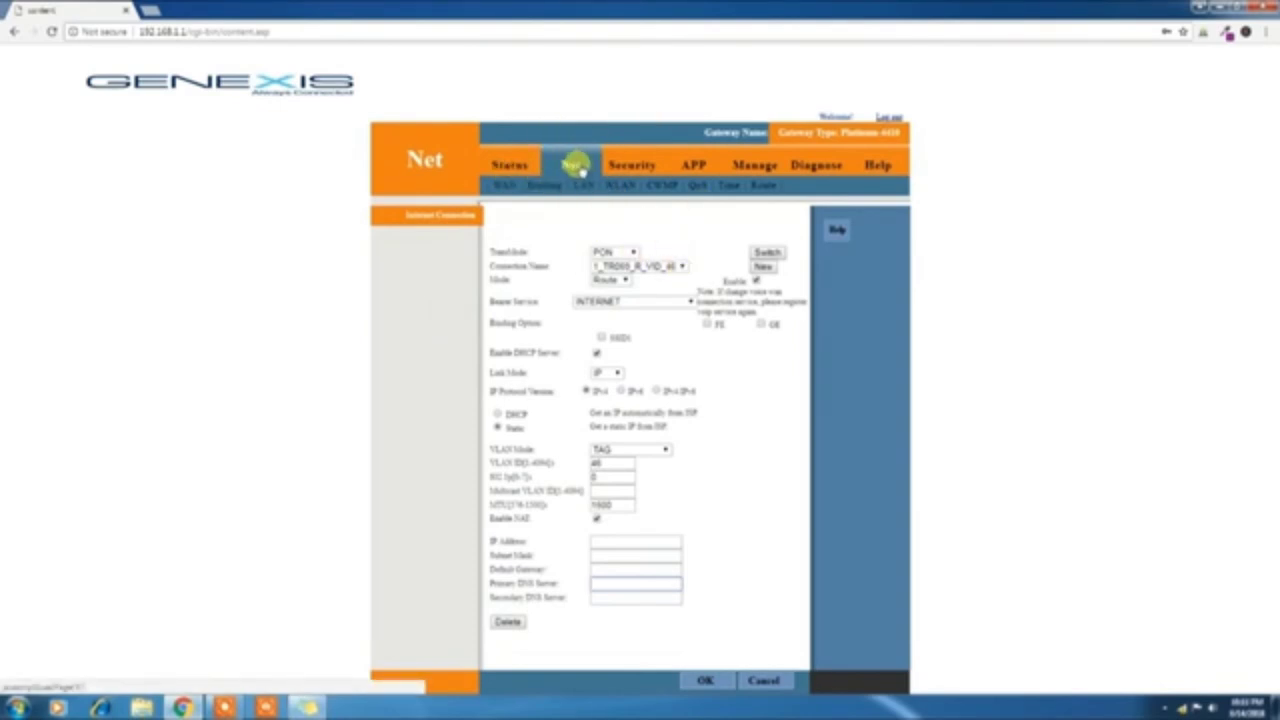
# Open the WLAN settings and examine the SSID and WPA shared key entries
pyautogui.click(621, 190)
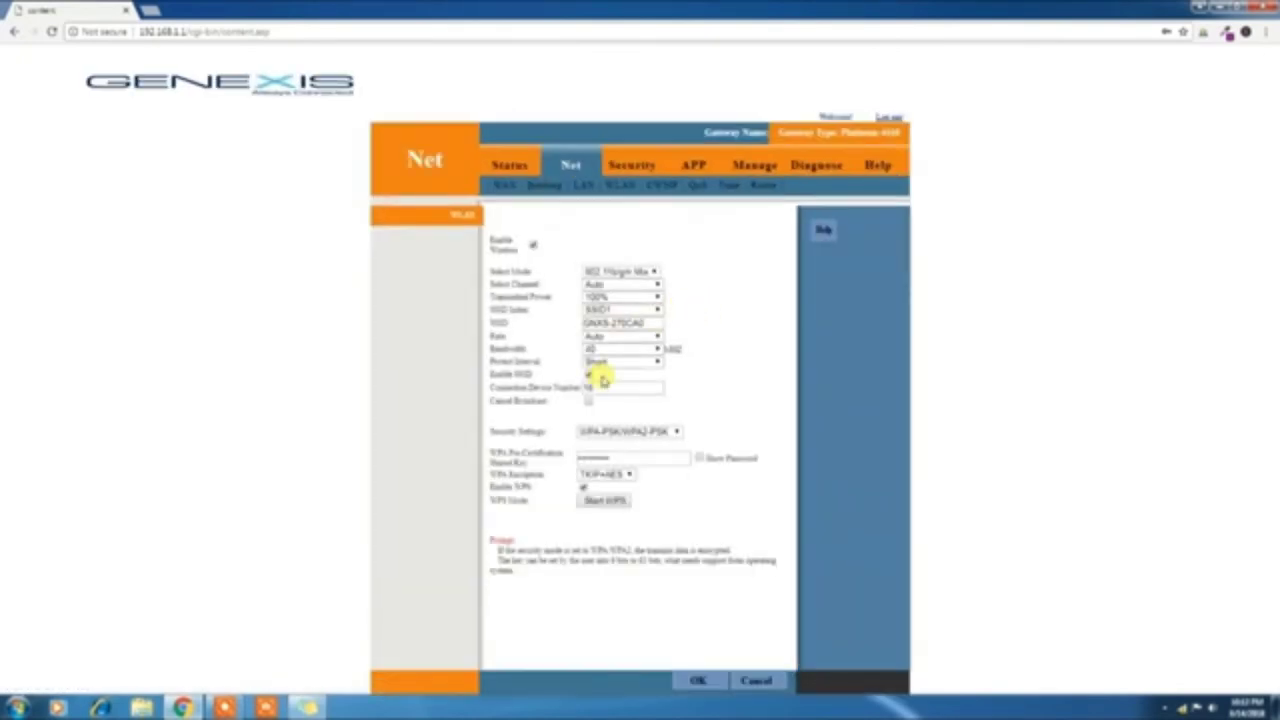
pyautogui.moveTo(652, 322); pyautogui.dragTo(555, 330)
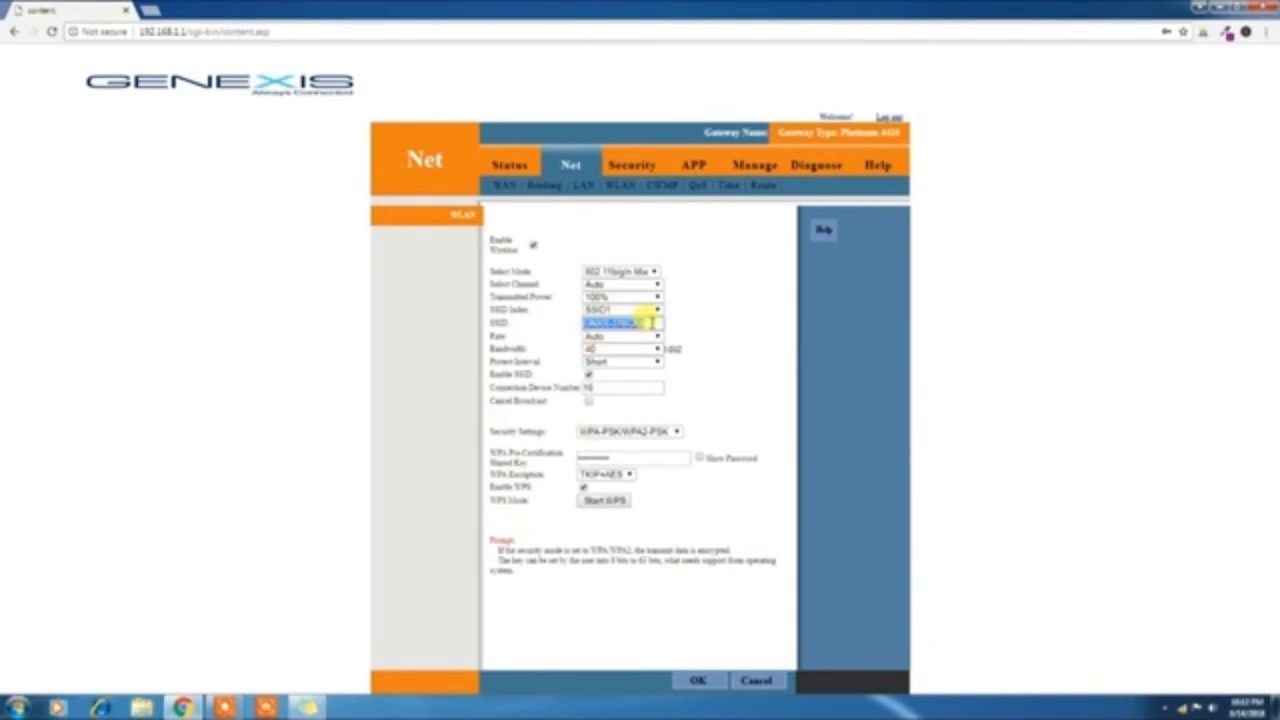
pyautogui.click(640, 322)
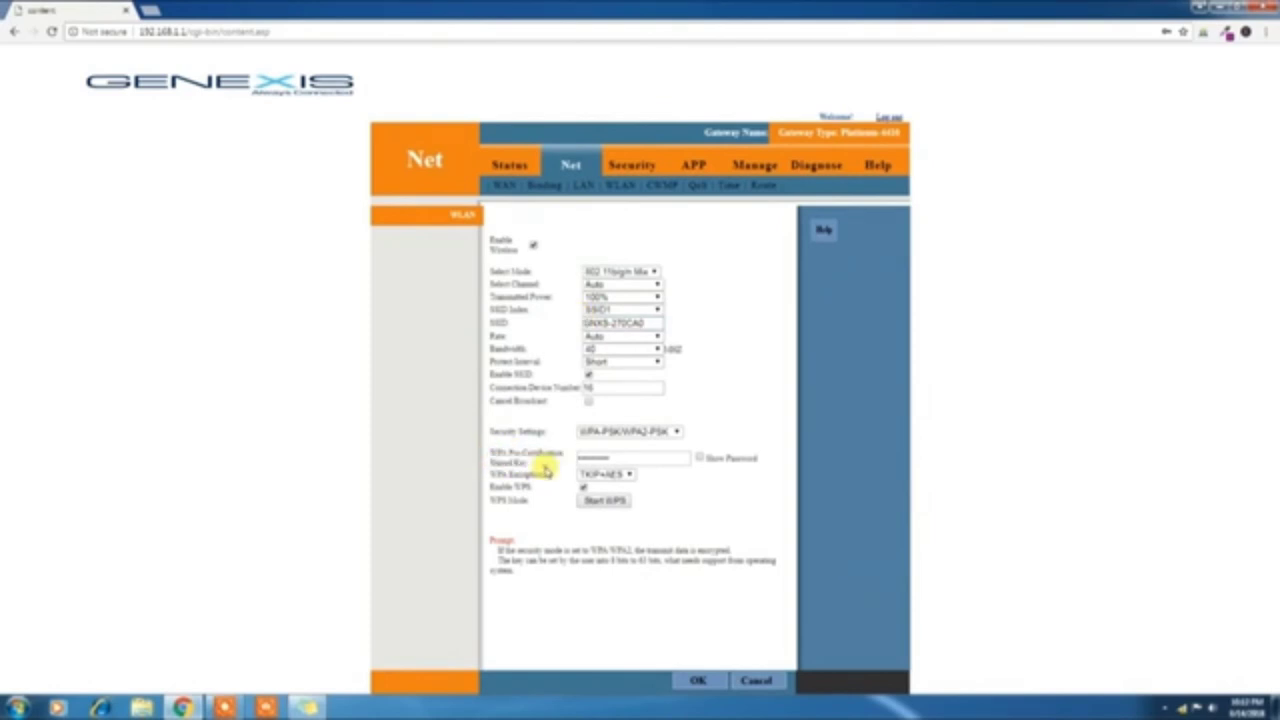
pyautogui.moveTo(631, 456); pyautogui.dragTo(532, 452)
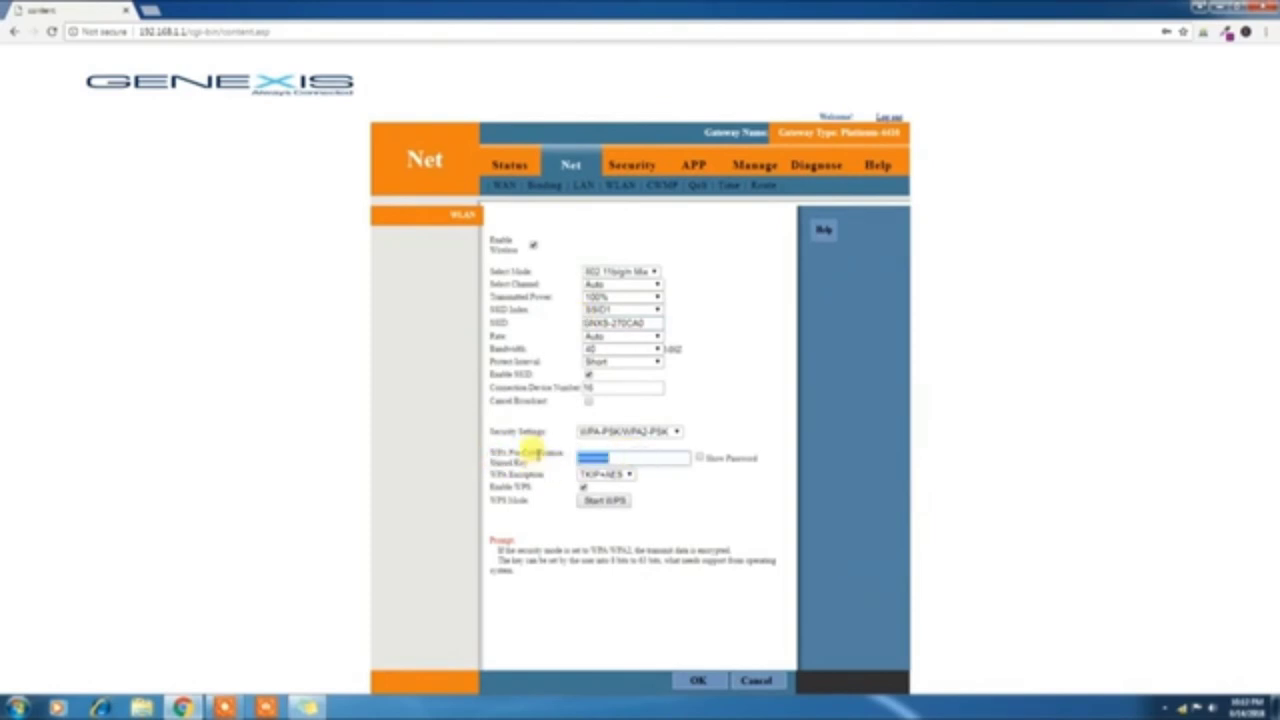
# Check the gateway type, reveal the WPA pre-certification shared key to read it, and mask the key again
pyautogui.click(720, 415)
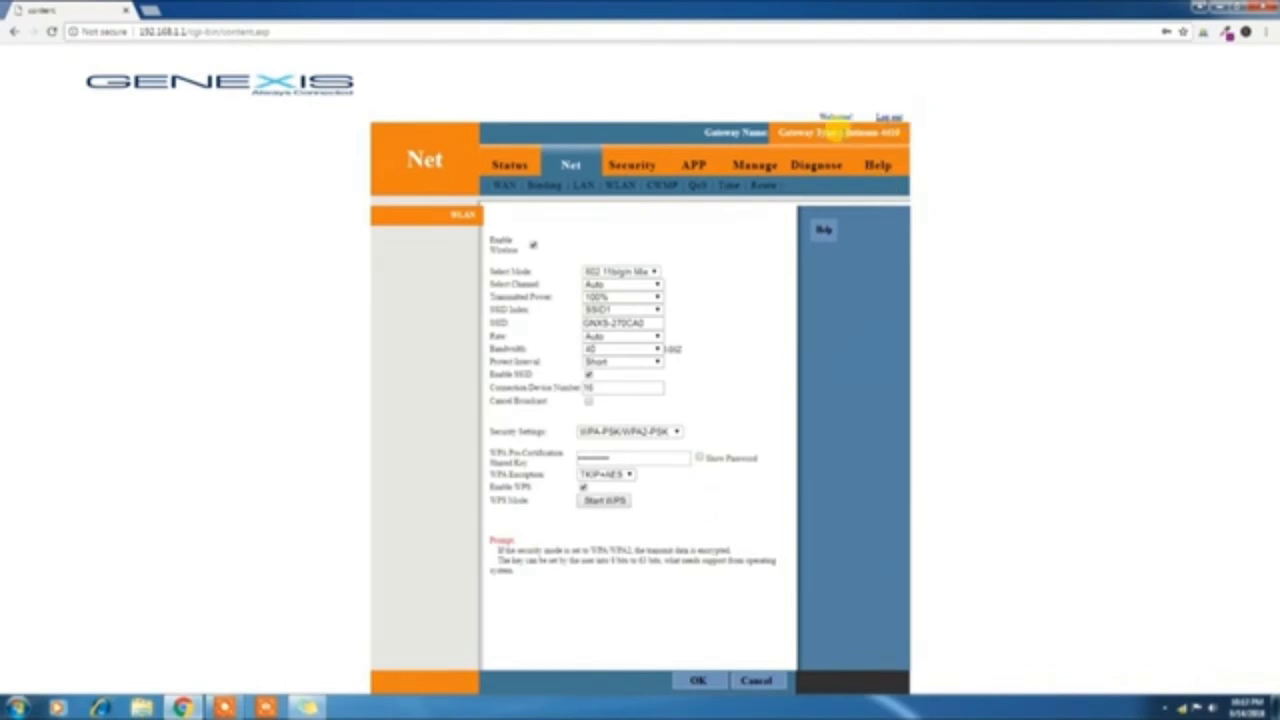
pyautogui.moveTo(834, 133); pyautogui.dragTo(889, 126)
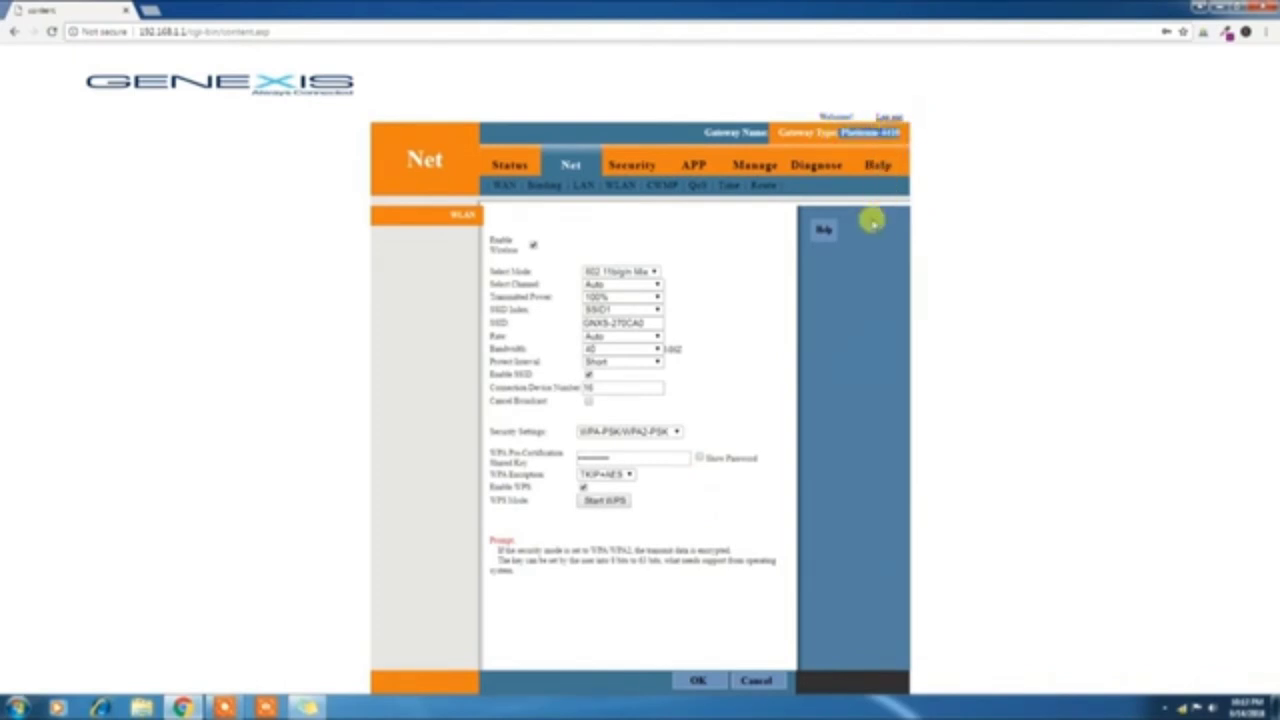
pyautogui.click(700, 458)
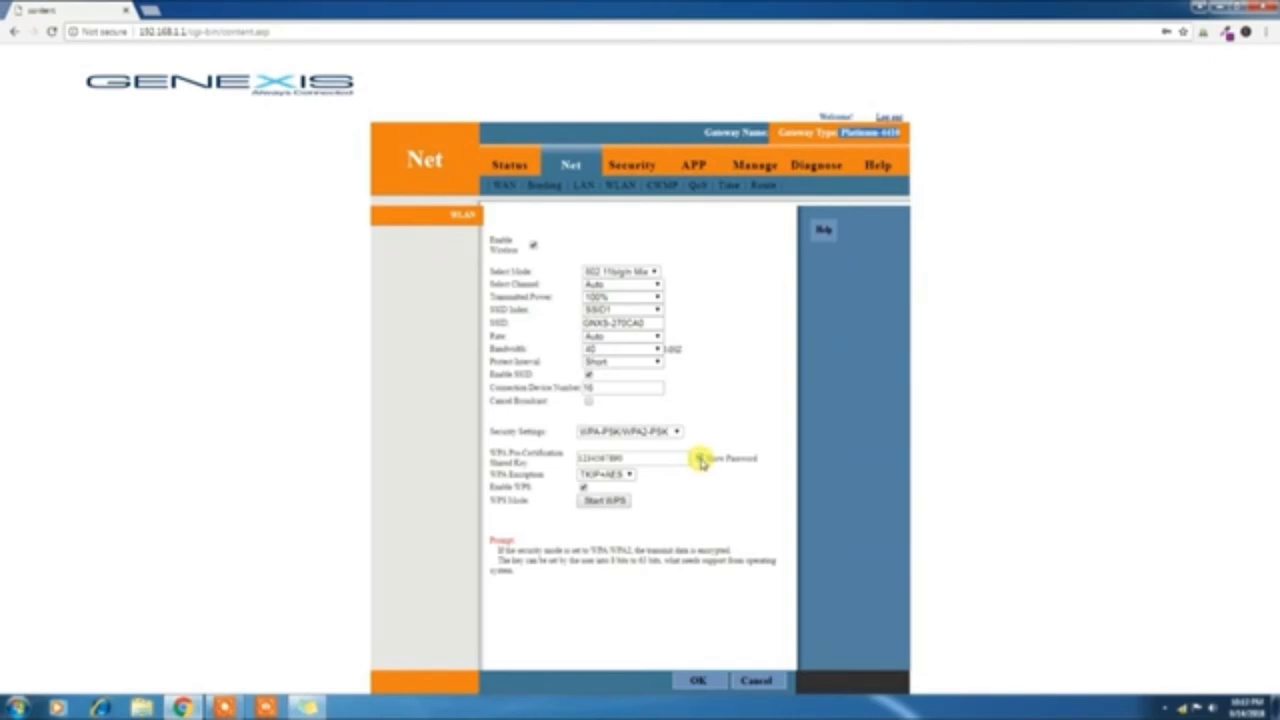
pyautogui.click(700, 458)
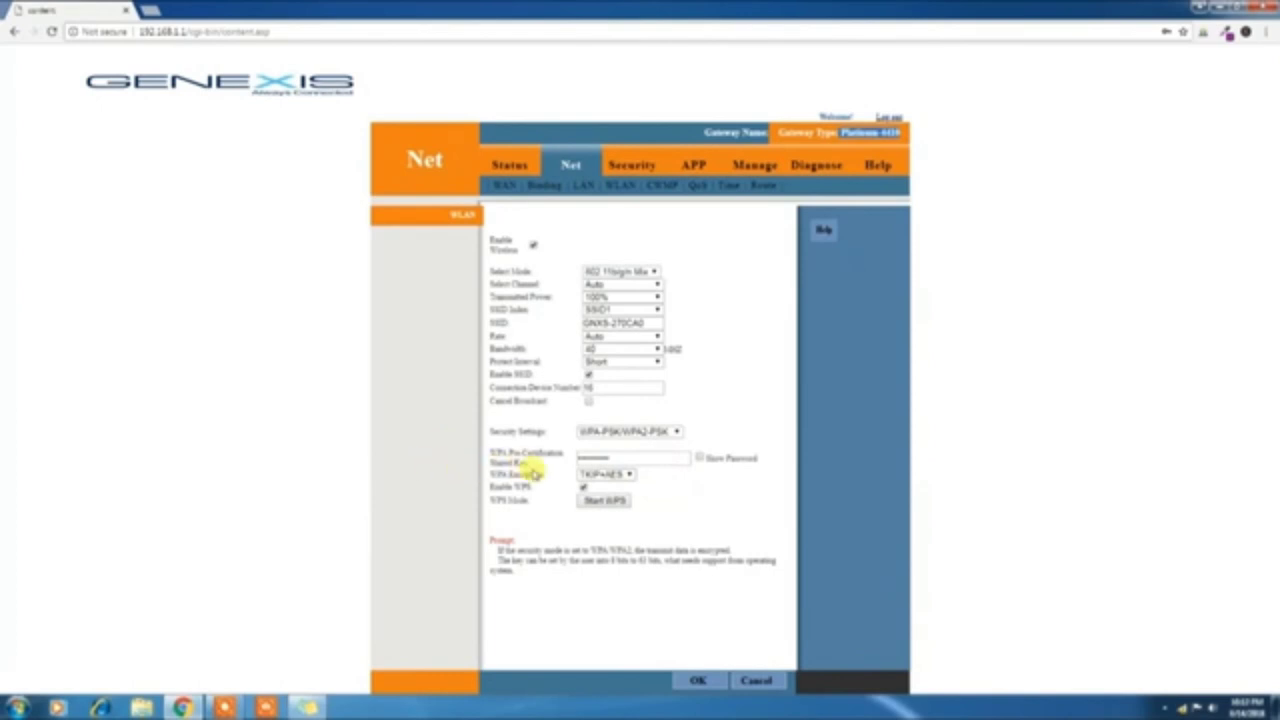
# Choose WPA-PSK/WPA2-PSK as the wireless security setting and TKIP+AES as the WPA encryption
pyautogui.moveTo(489, 431); pyautogui.dragTo(547, 432)
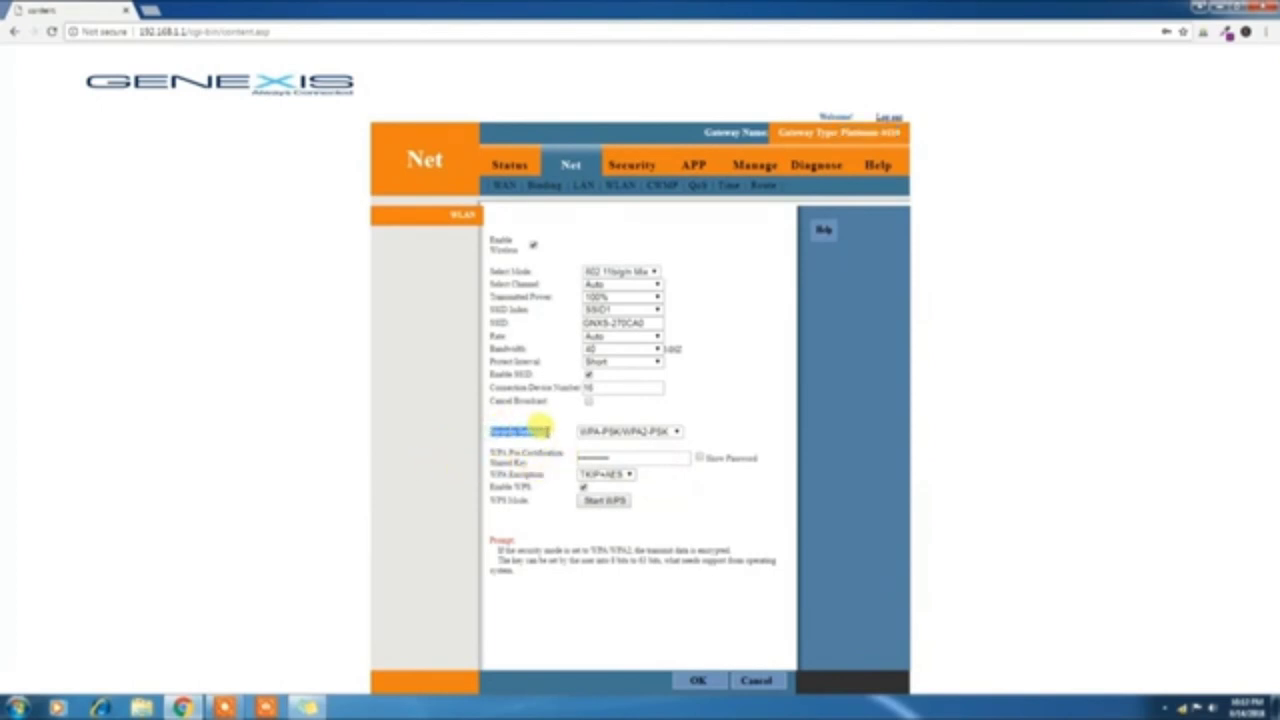
pyautogui.click(563, 440)
pyautogui.click(660, 432)
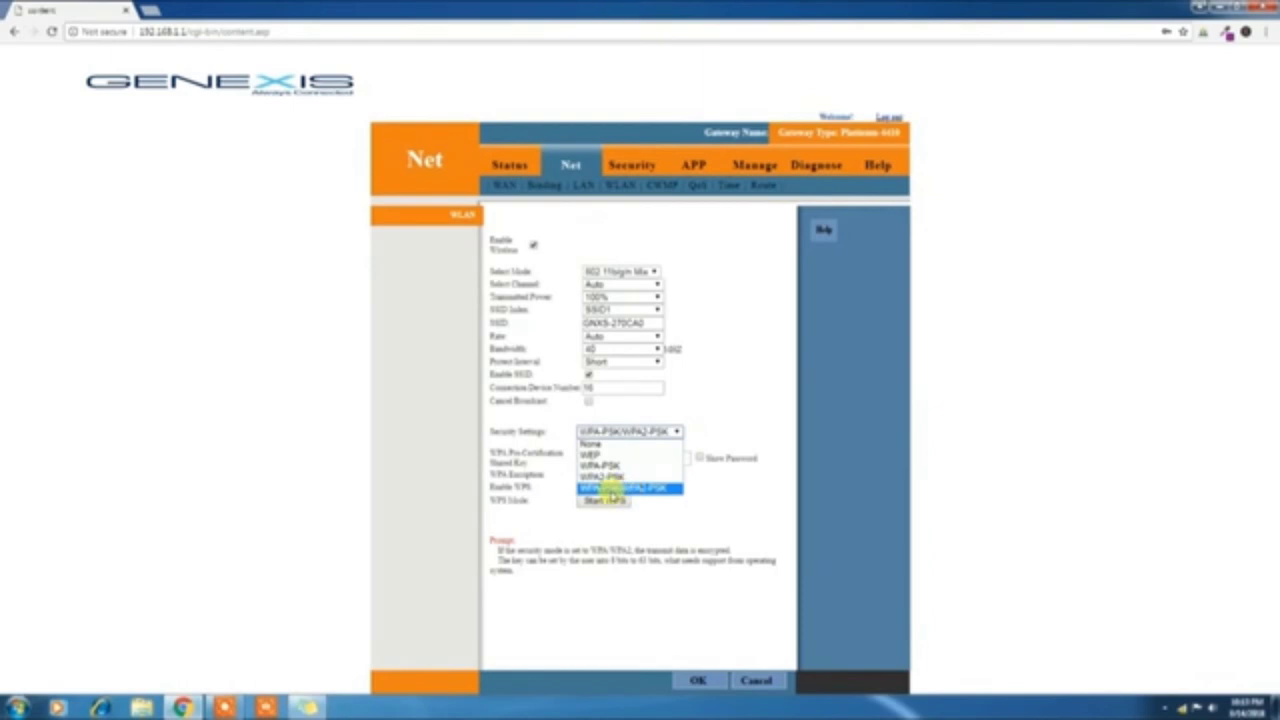
pyautogui.click(663, 489)
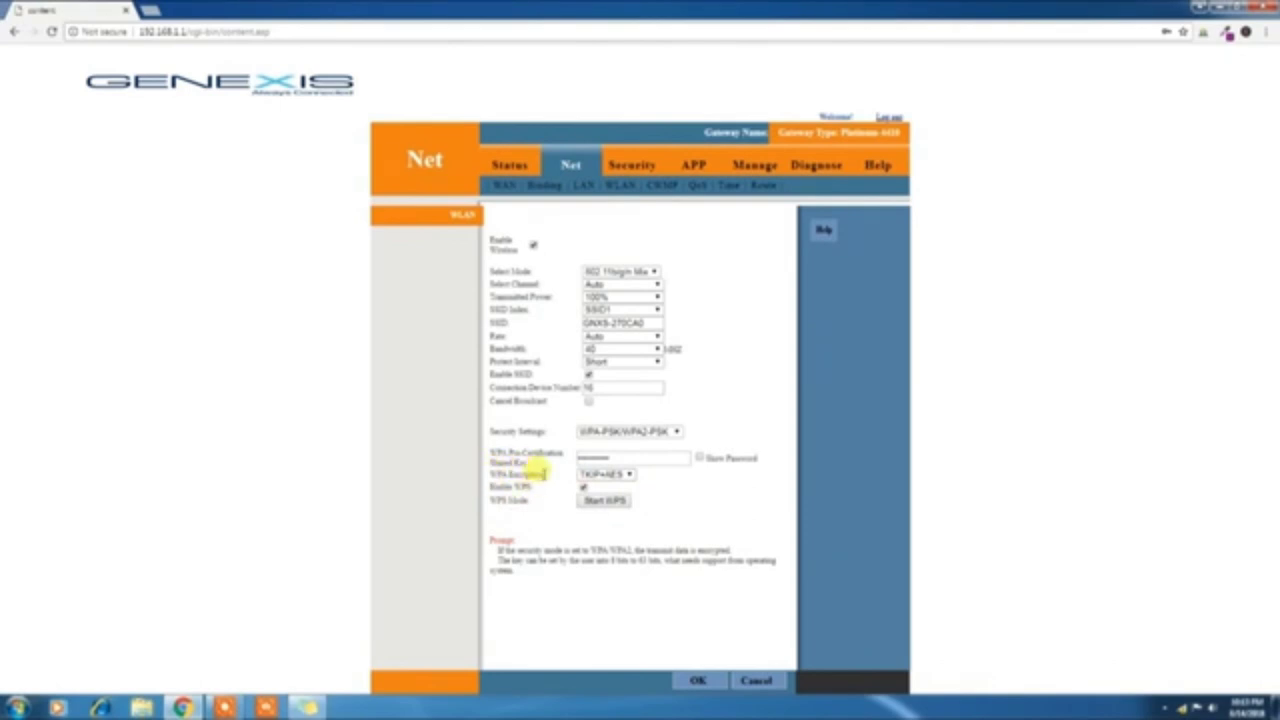
pyautogui.click(619, 478)
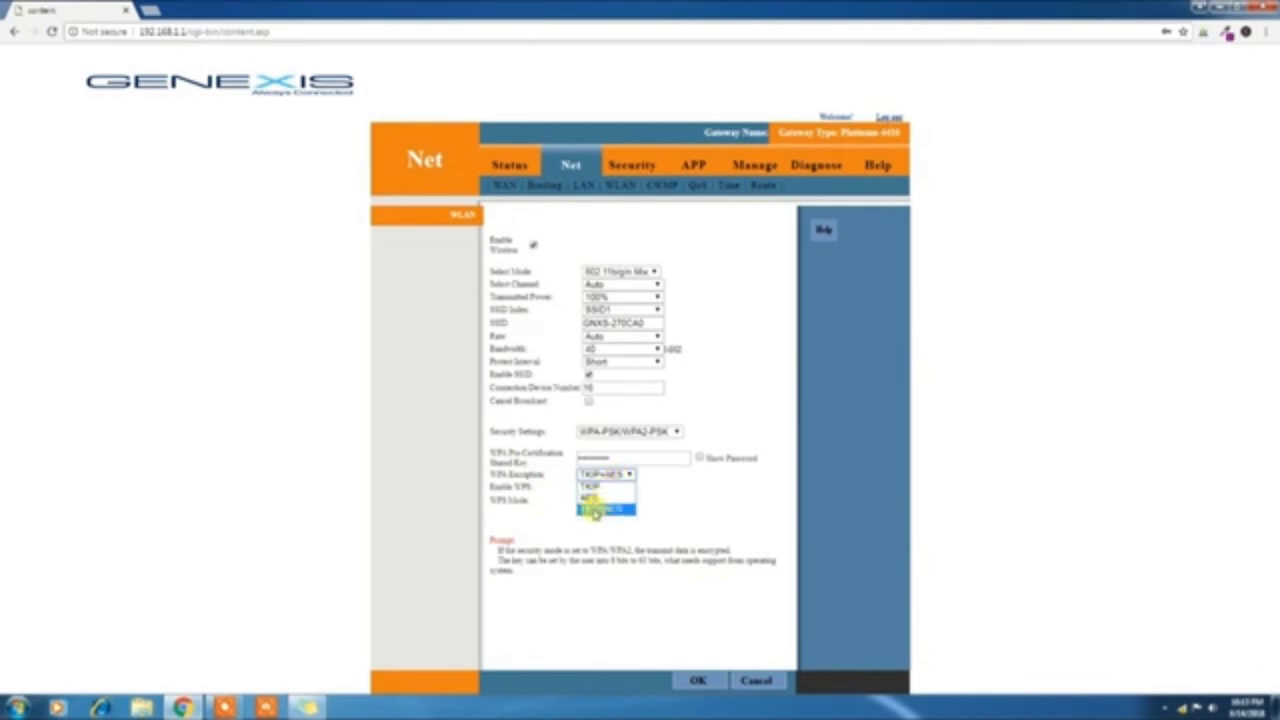
pyautogui.click(596, 509)
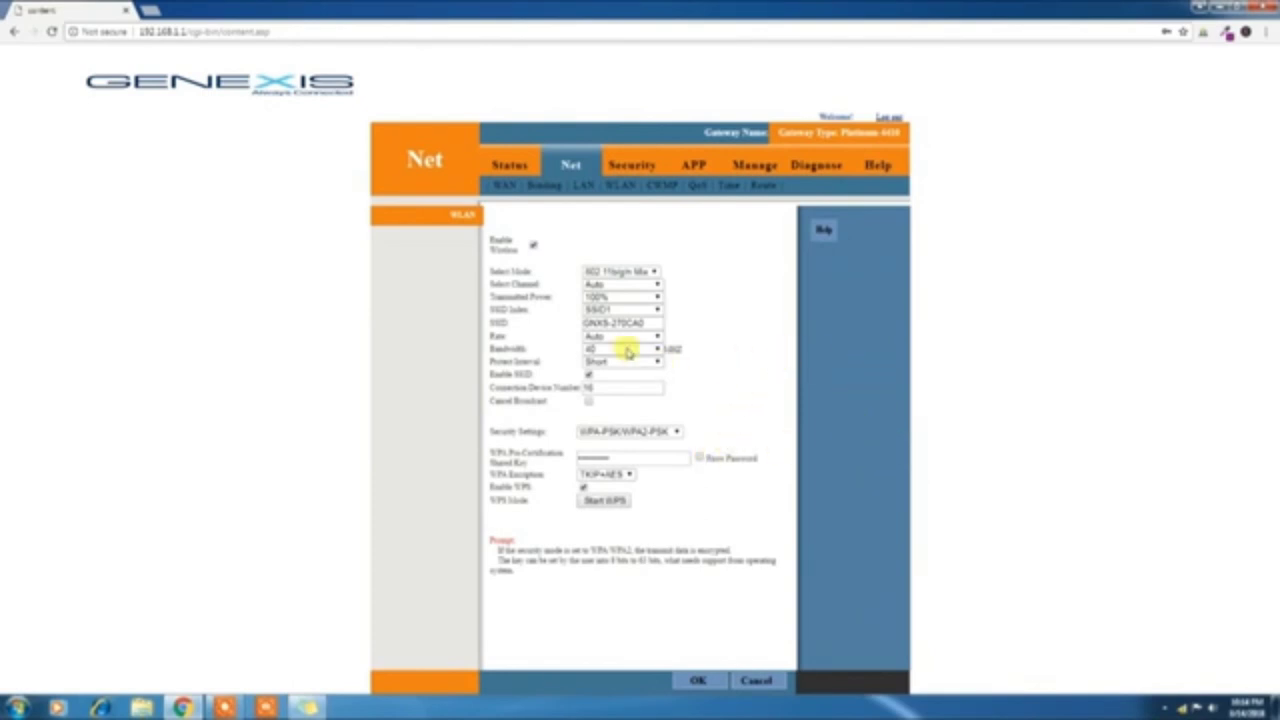
# Review the wireless network's SSID and masked WPA shared key once more
pyautogui.tripleClick(645, 318)
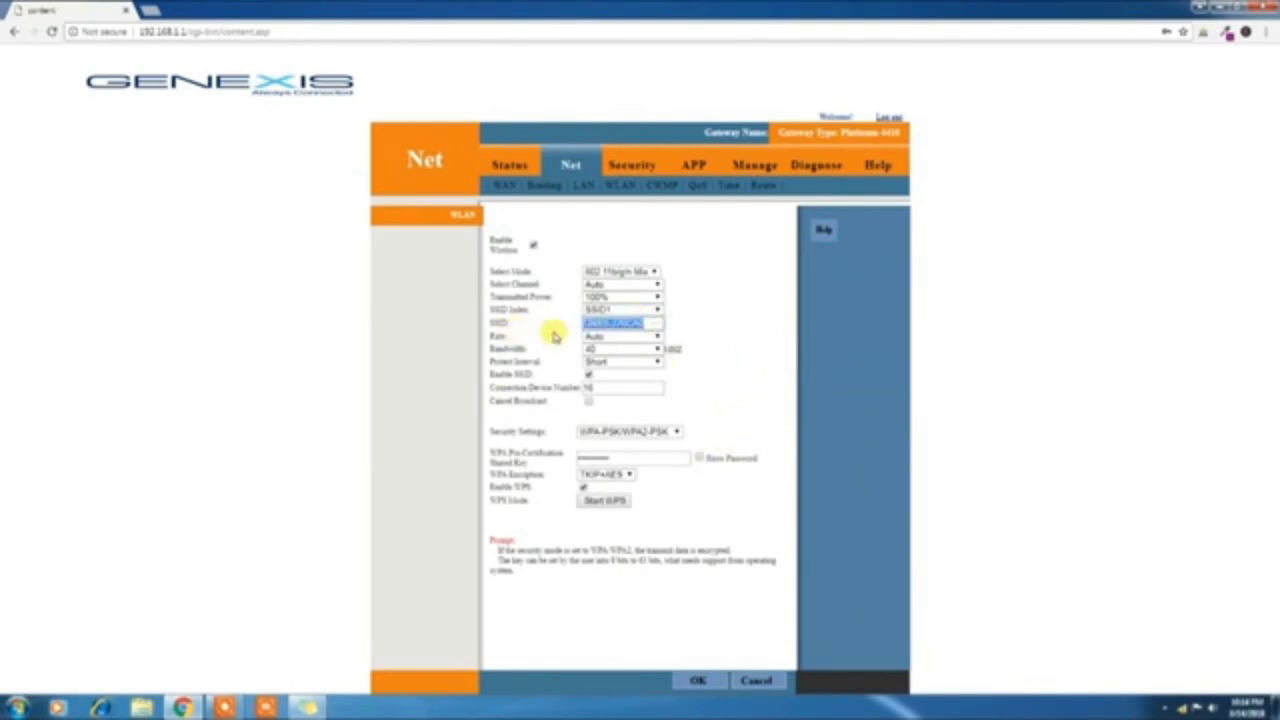
pyautogui.doubleClick(610, 457)
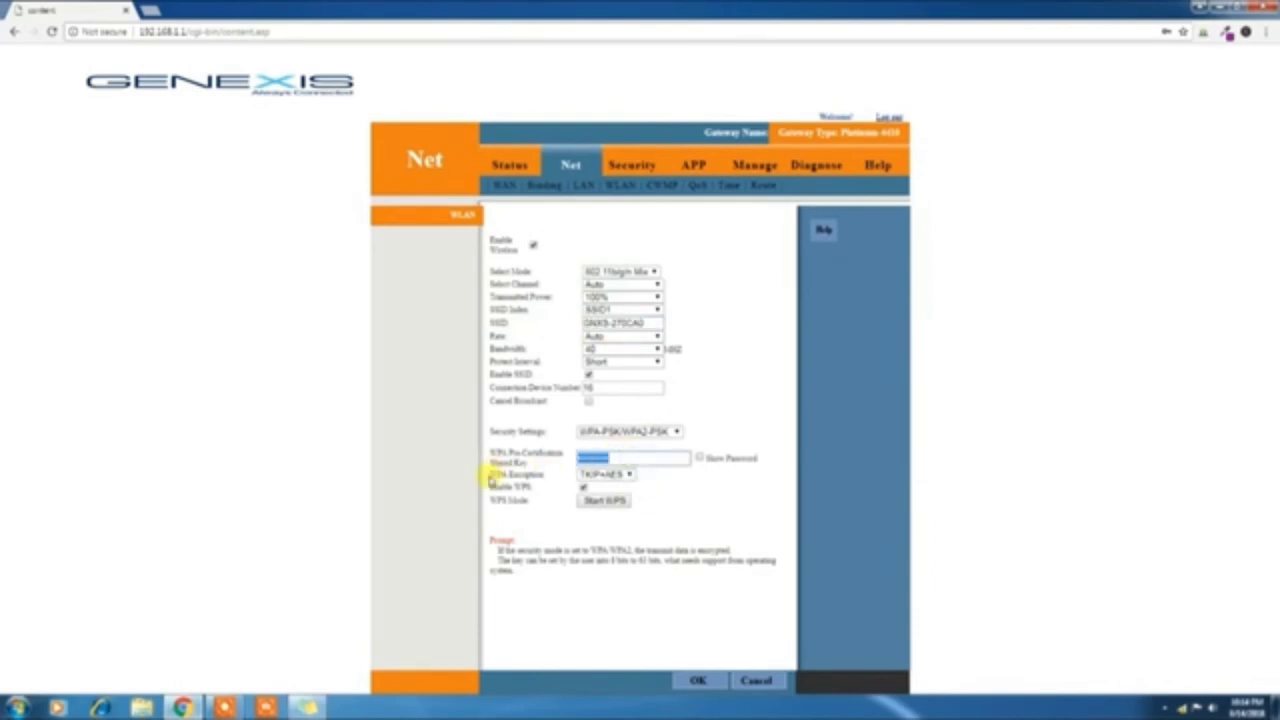
pyautogui.click(482, 497)
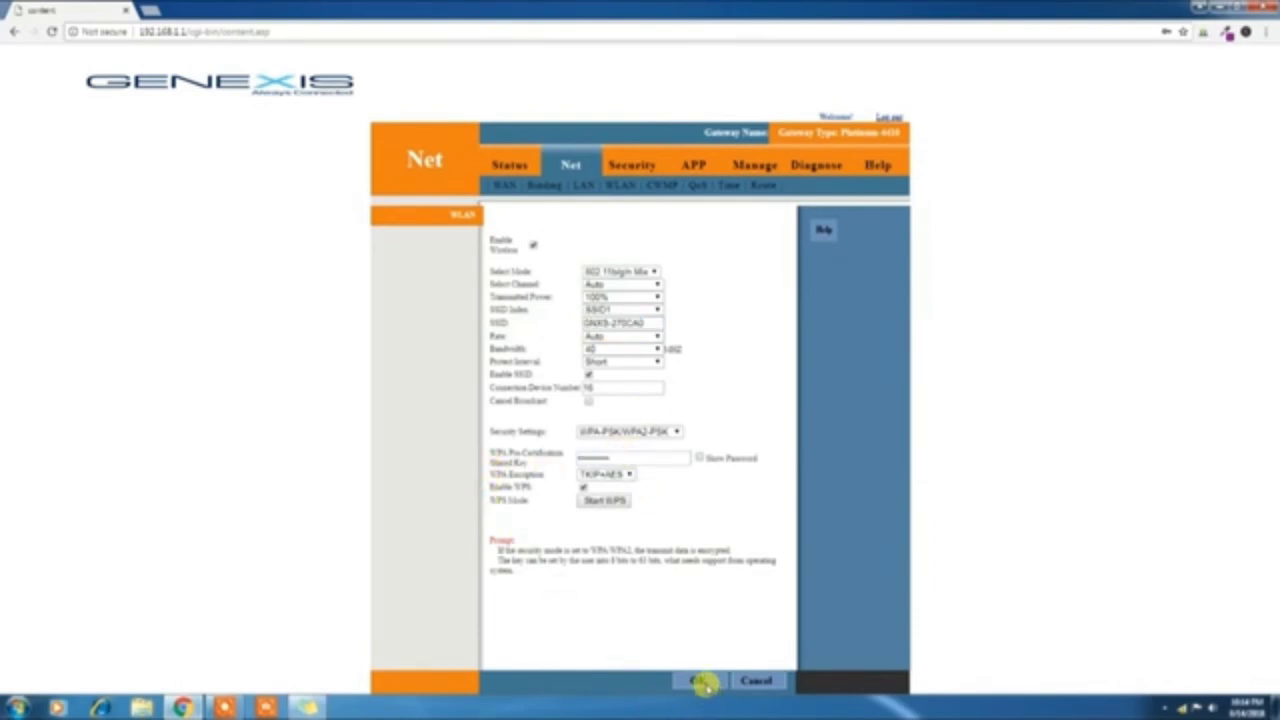